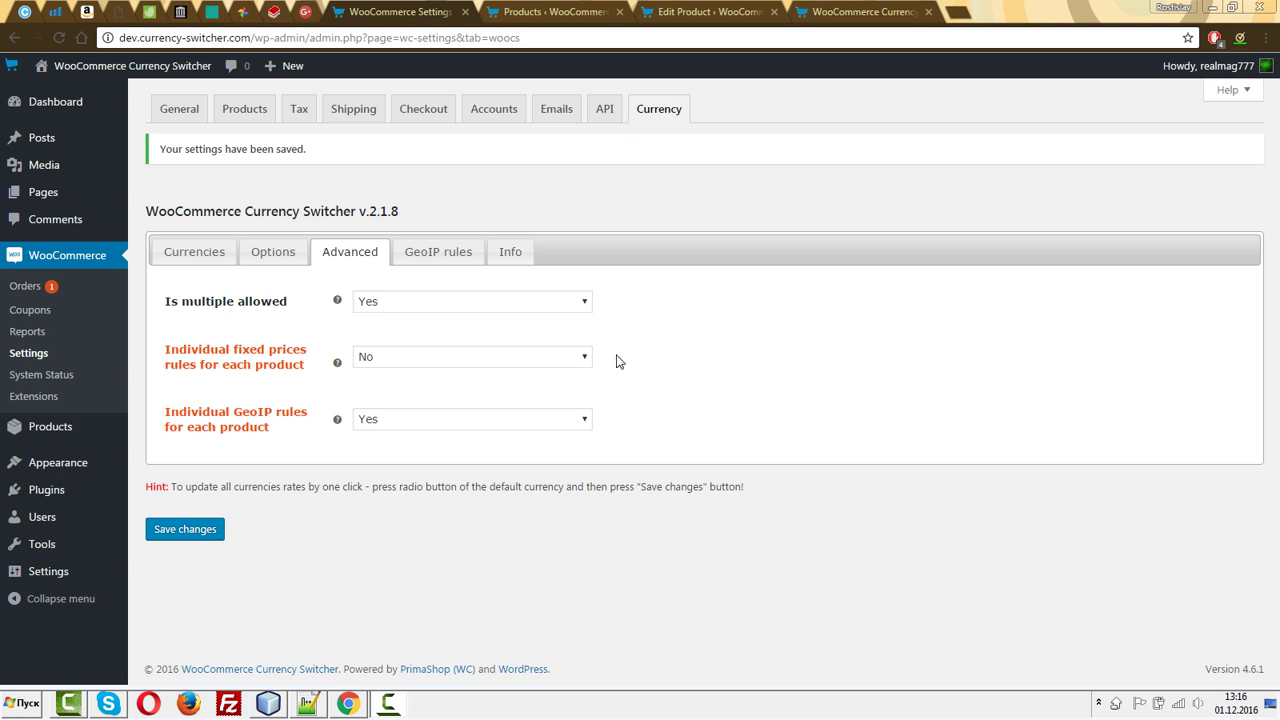
Enable individual fixed prices rules for each product in the currency switcher's advanced options and save the settings
{"action": "left_click", "coordinate": [520, 358]}
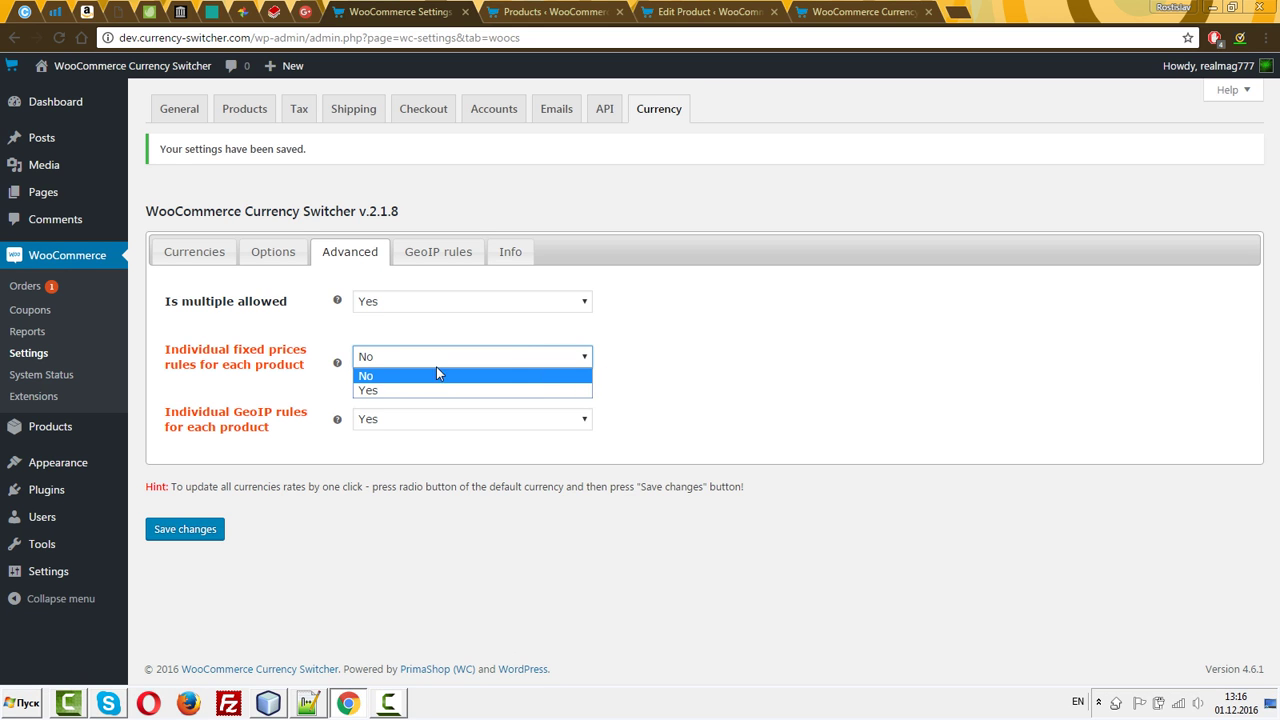
{"action": "left_click", "coordinate": [417, 391]}
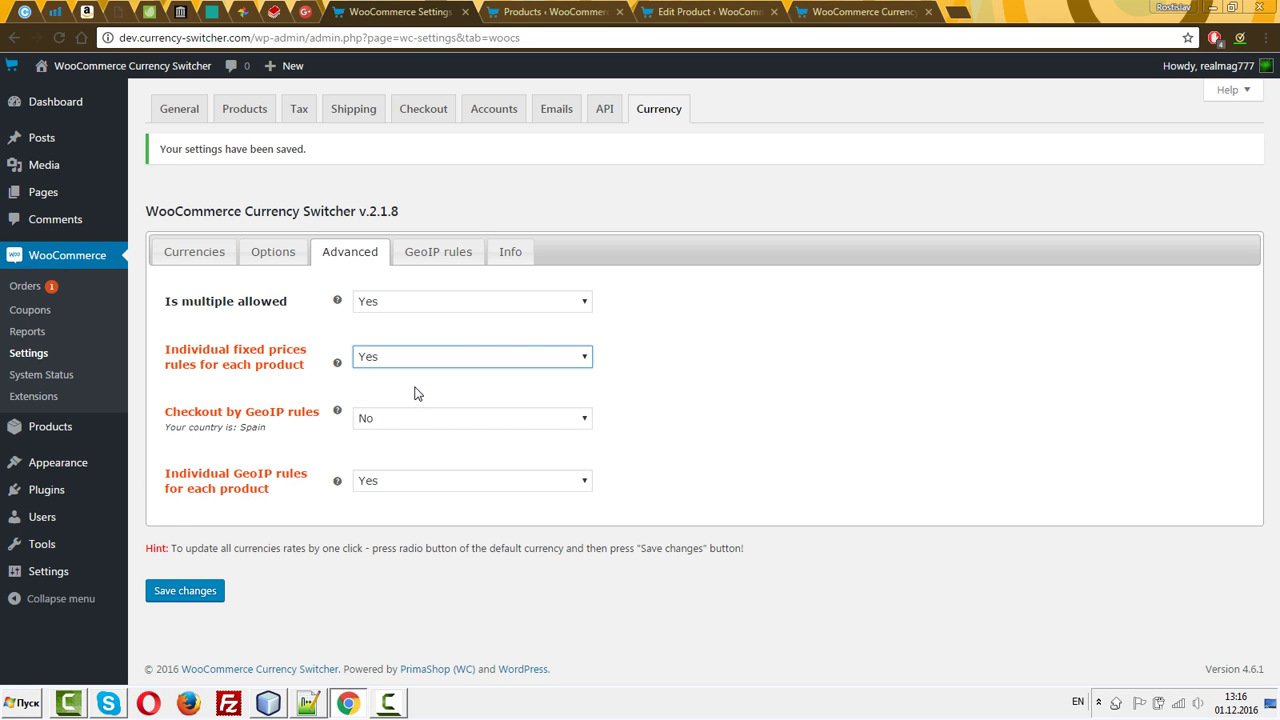
{"action": "left_click", "coordinate": [192, 596]}
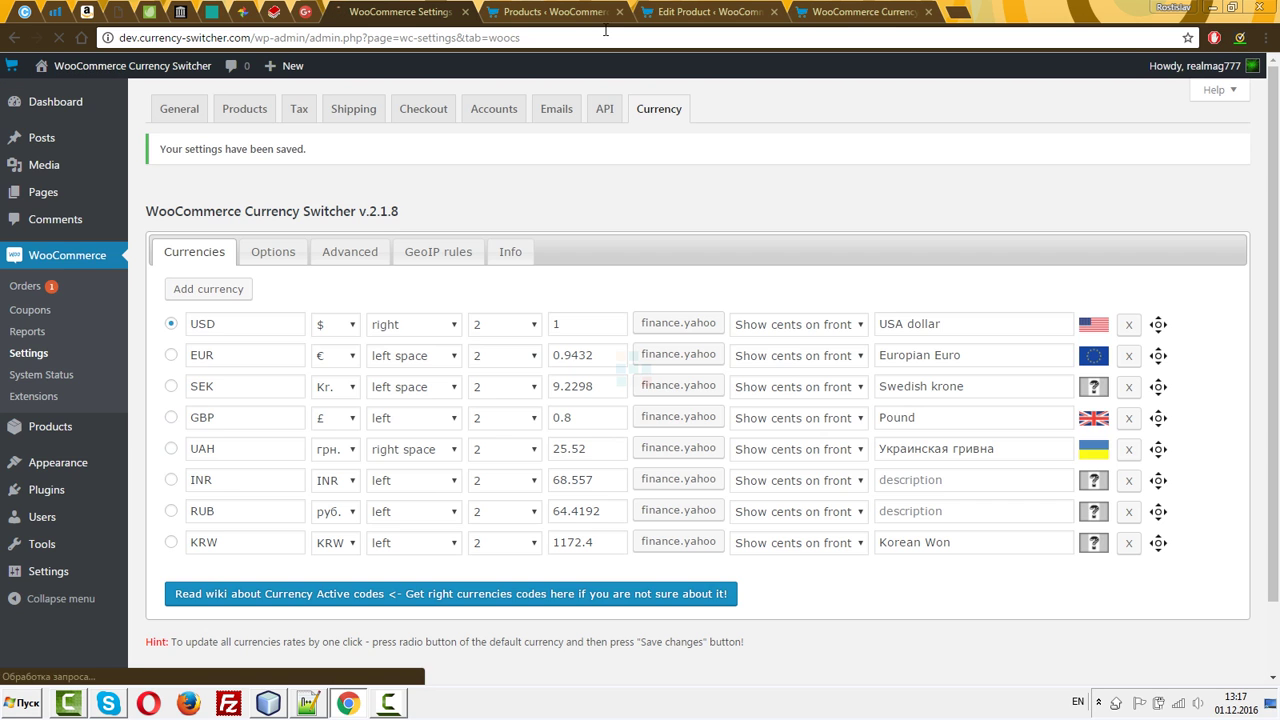
Reload the Woo Single #2 edit page and show its product fixed prices section
{"action": "left_click", "coordinate": [665, 12]}
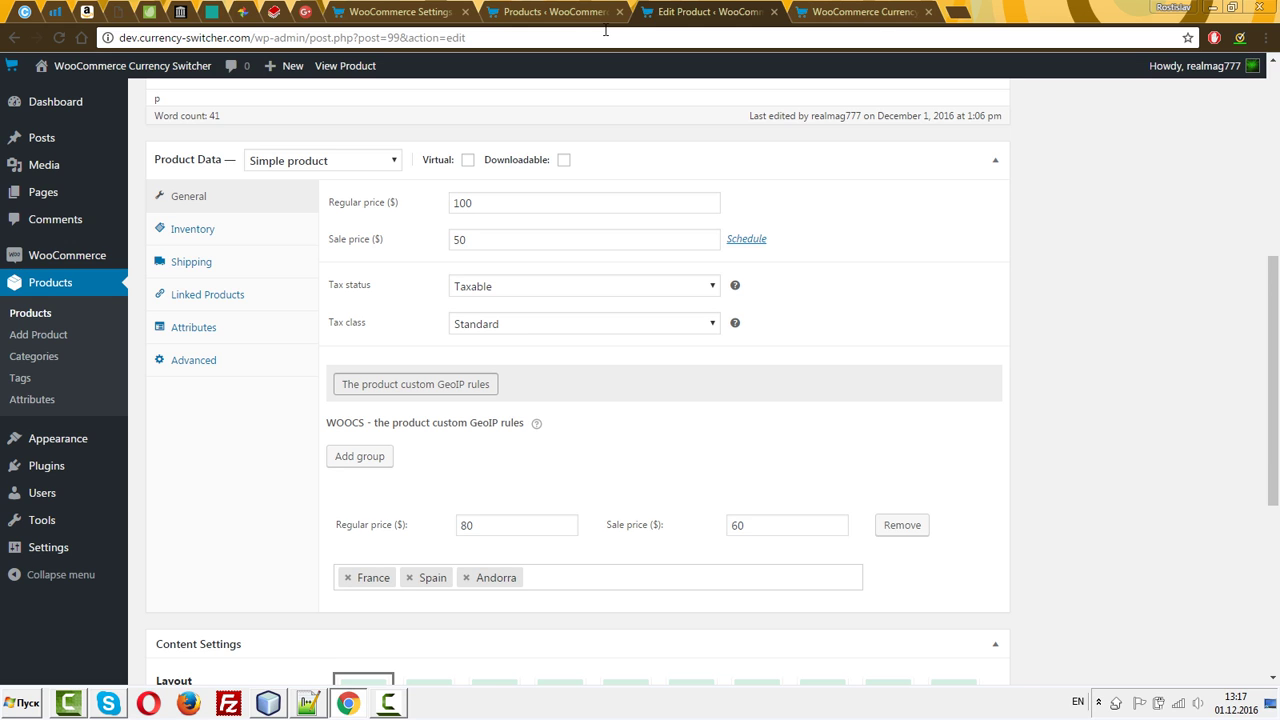
{"action": "key", "text": "F5"}
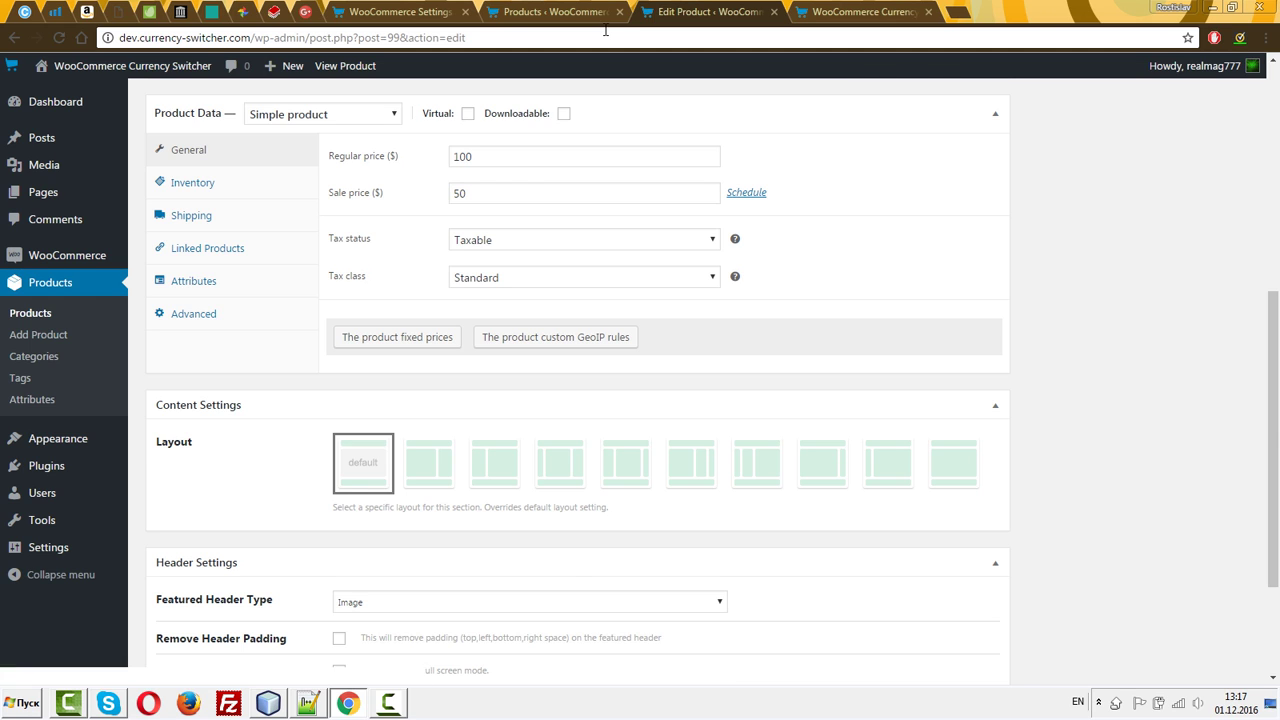
{"action": "left_click", "coordinate": [397, 337]}
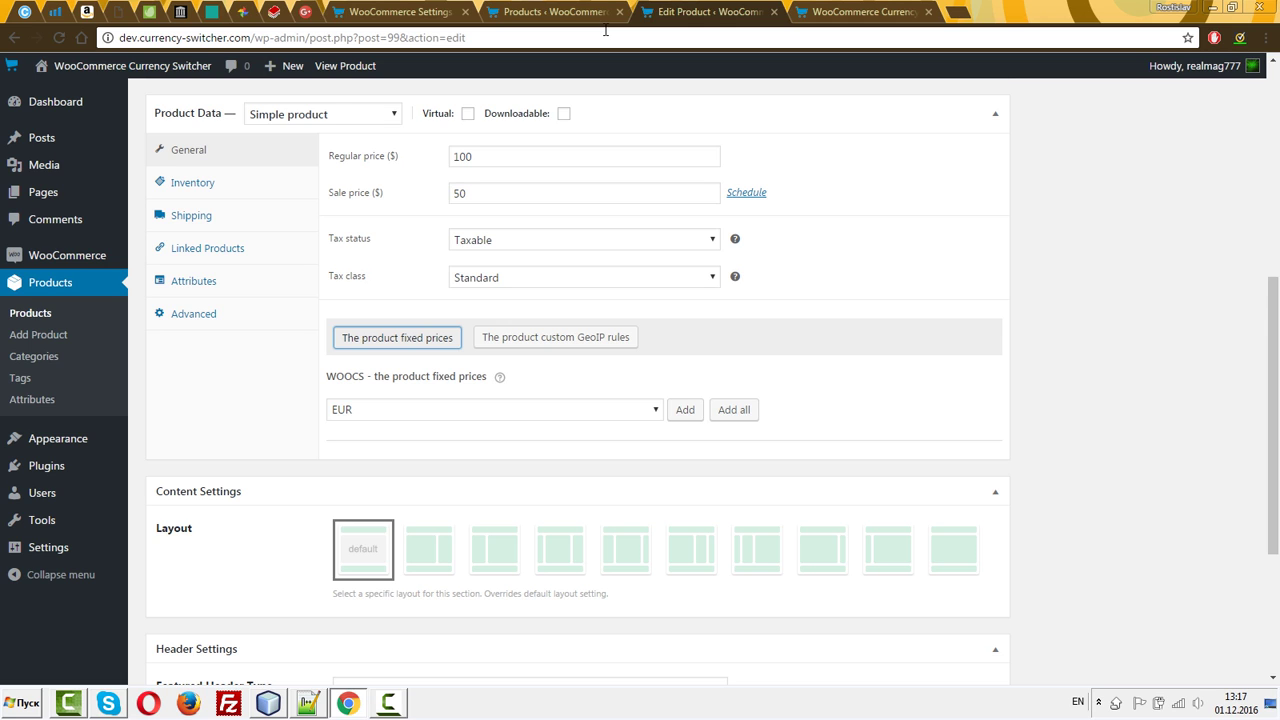
Add a GBP entry to the product's fixed prices
{"action": "left_click", "coordinate": [495, 410]}
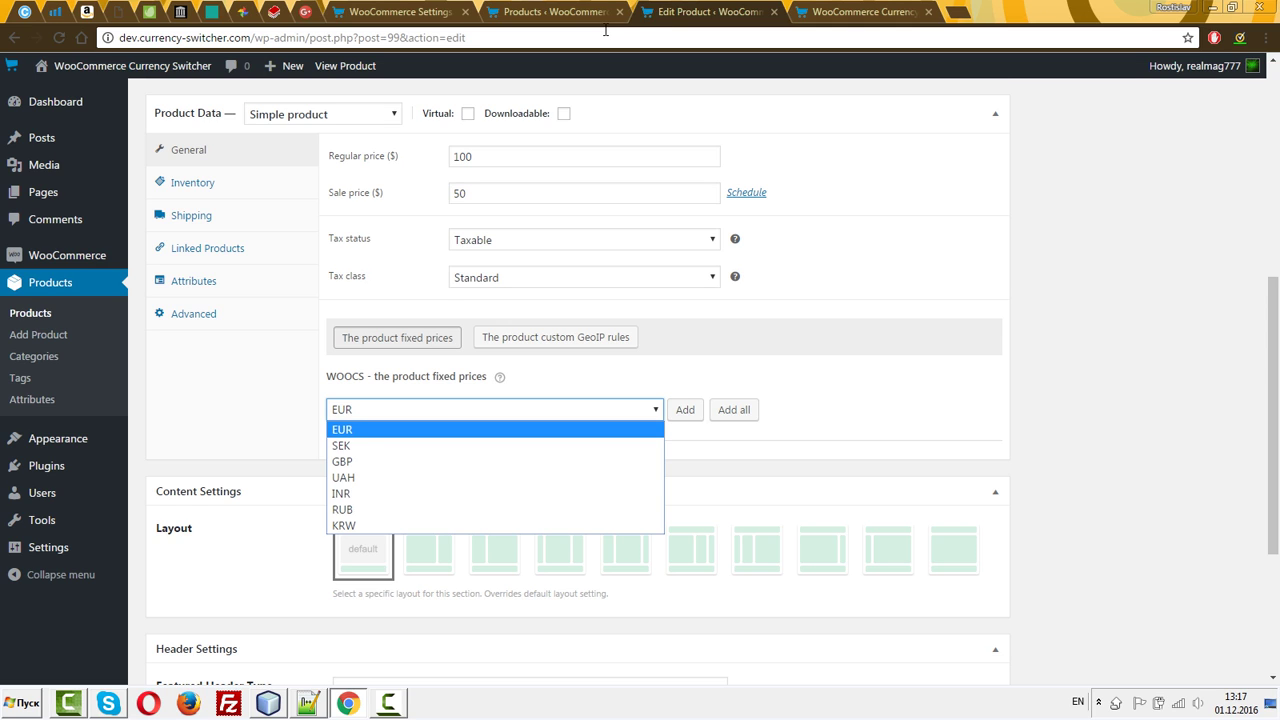
{"action": "key", "text": "Down"}
{"action": "key", "text": "Down"}
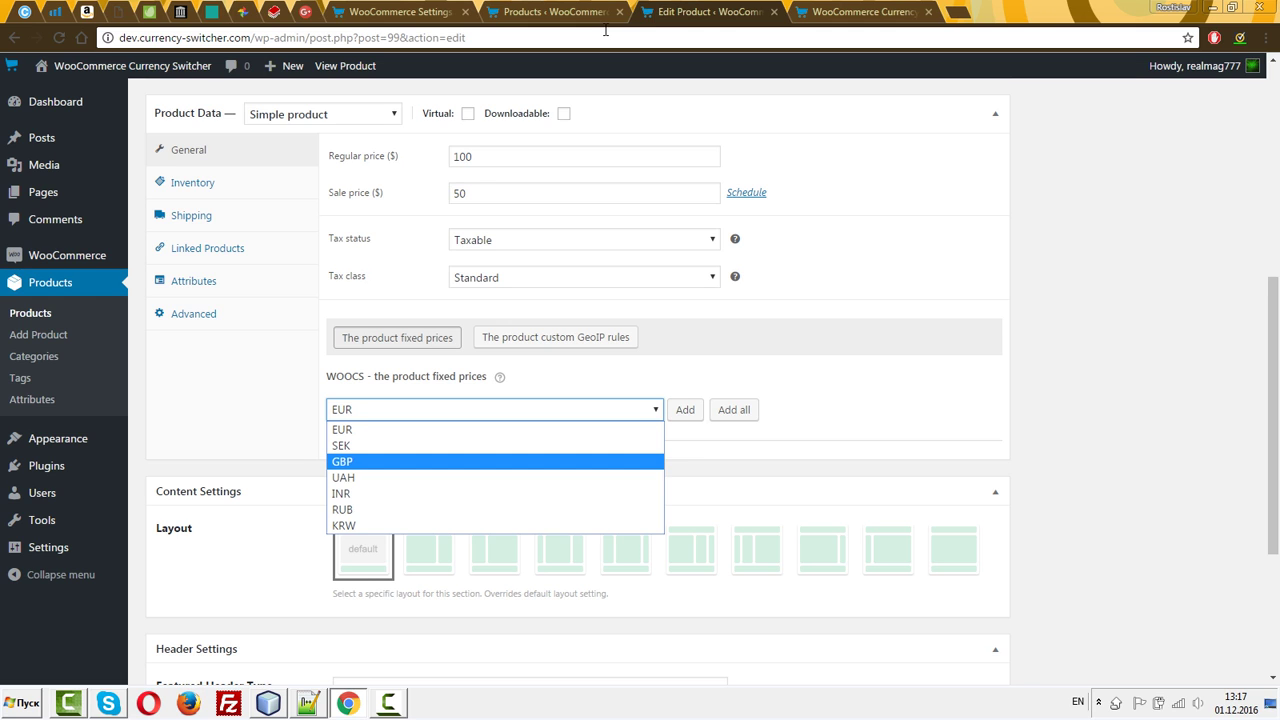
{"action": "key", "text": "Return"}
{"action": "key", "text": "Tab"}
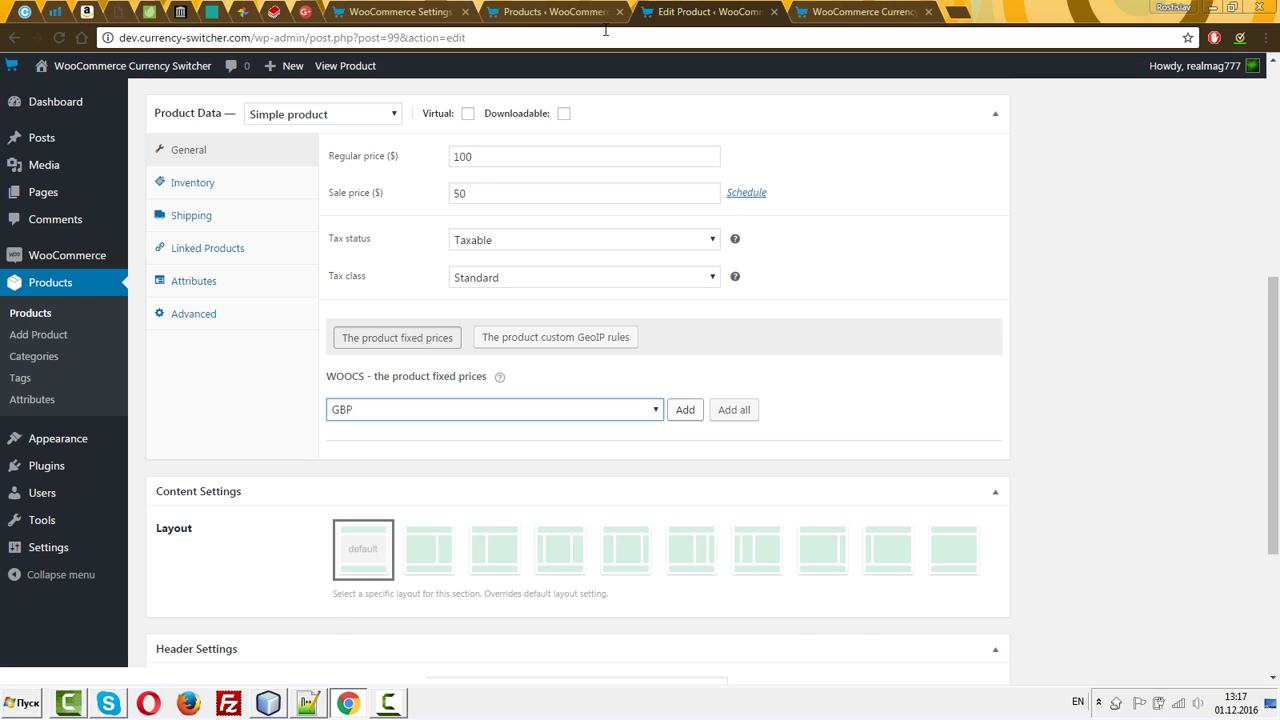
{"action": "key", "text": "Return"}
Add a EUR entry to the product's fixed prices
{"action": "key", "text": "shift+Tab"}
{"action": "key", "text": "space"}
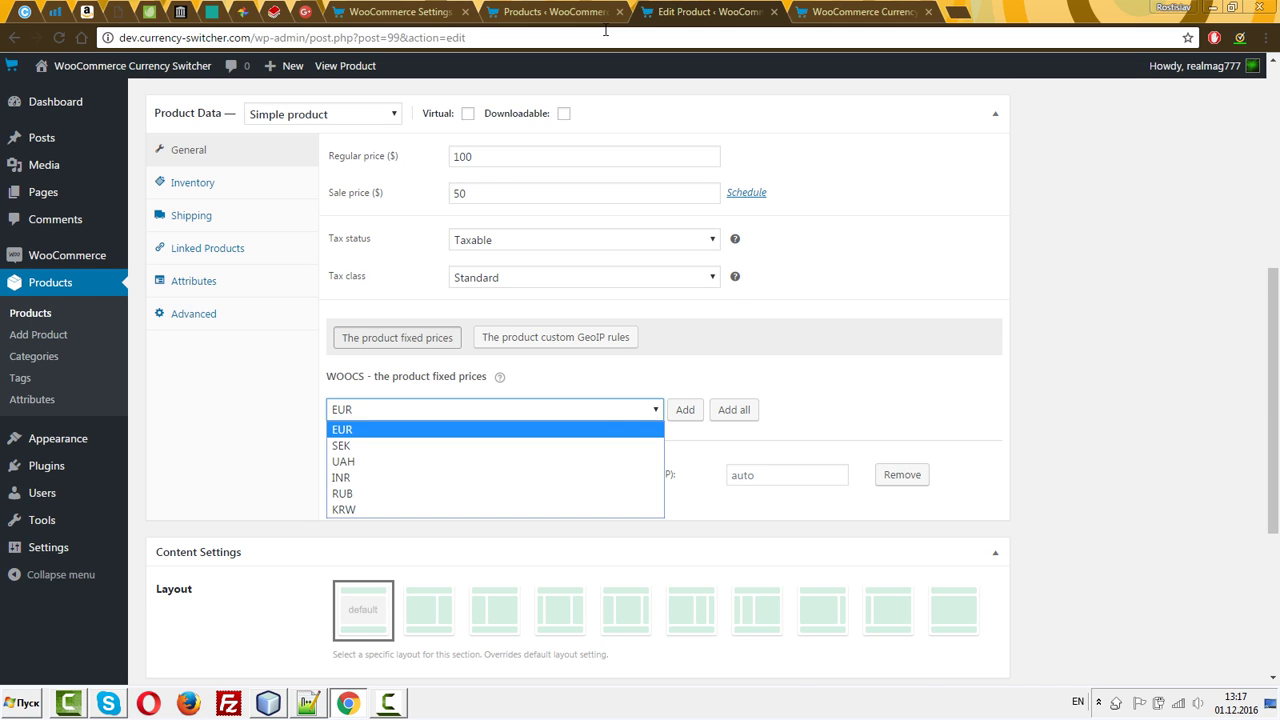
{"action": "key", "text": "Return"}
{"action": "key", "text": "Tab"}
{"action": "key", "text": "Return"}
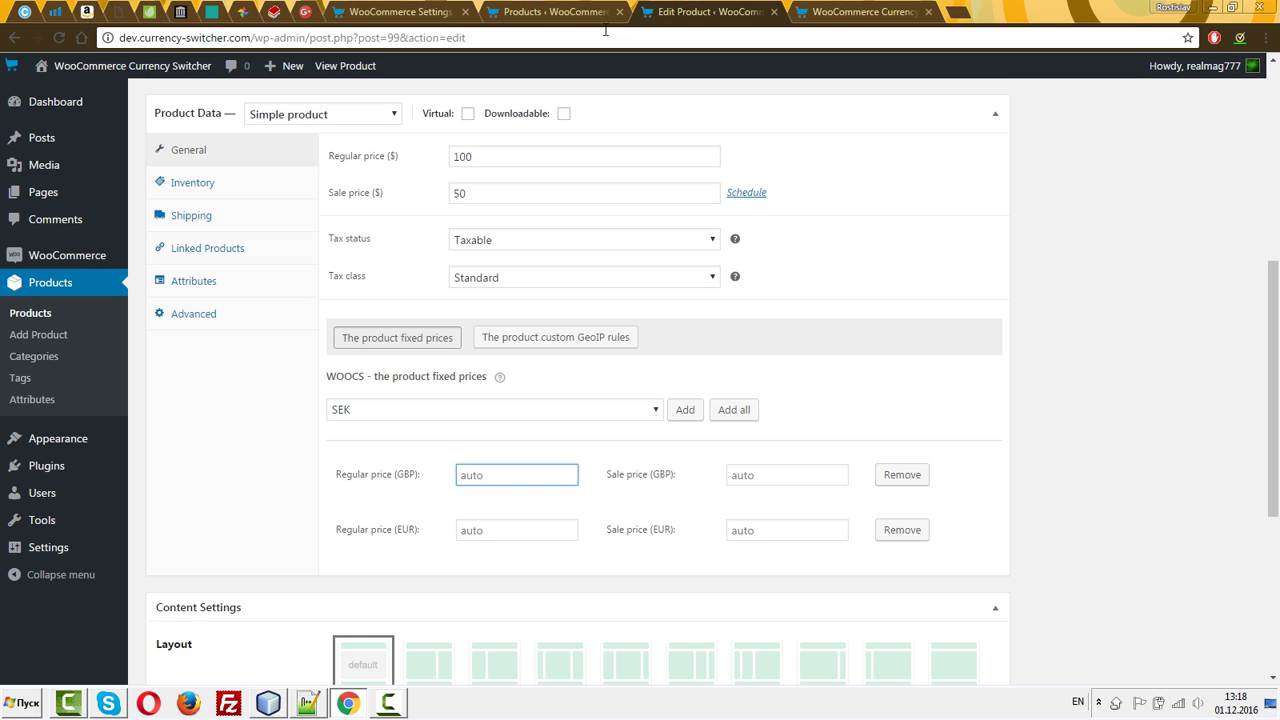
Set the product's fixed GBP prices to 20 regular and 10 sale
{"action": "type", "text": "20"}
{"action": "key", "text": "Tab"}
{"action": "type", "text": "10"}
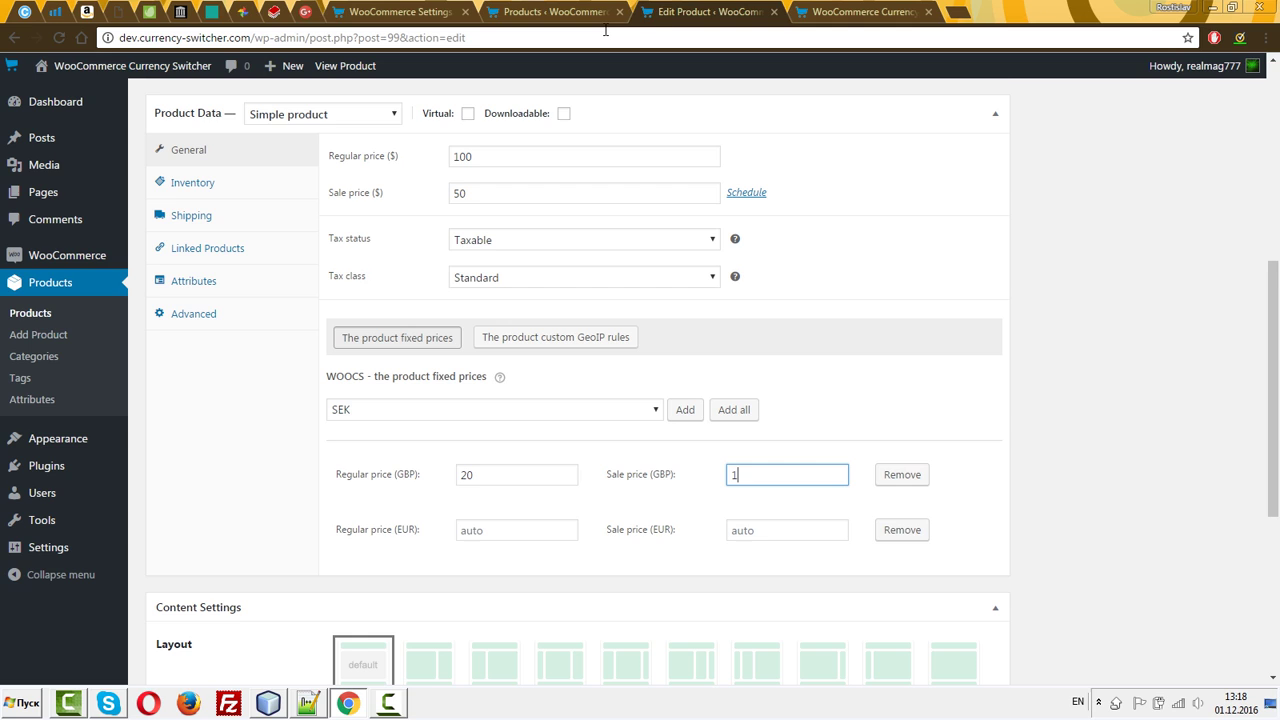
{"action": "key", "text": "Tab"}
{"action": "key", "text": "Tab"}
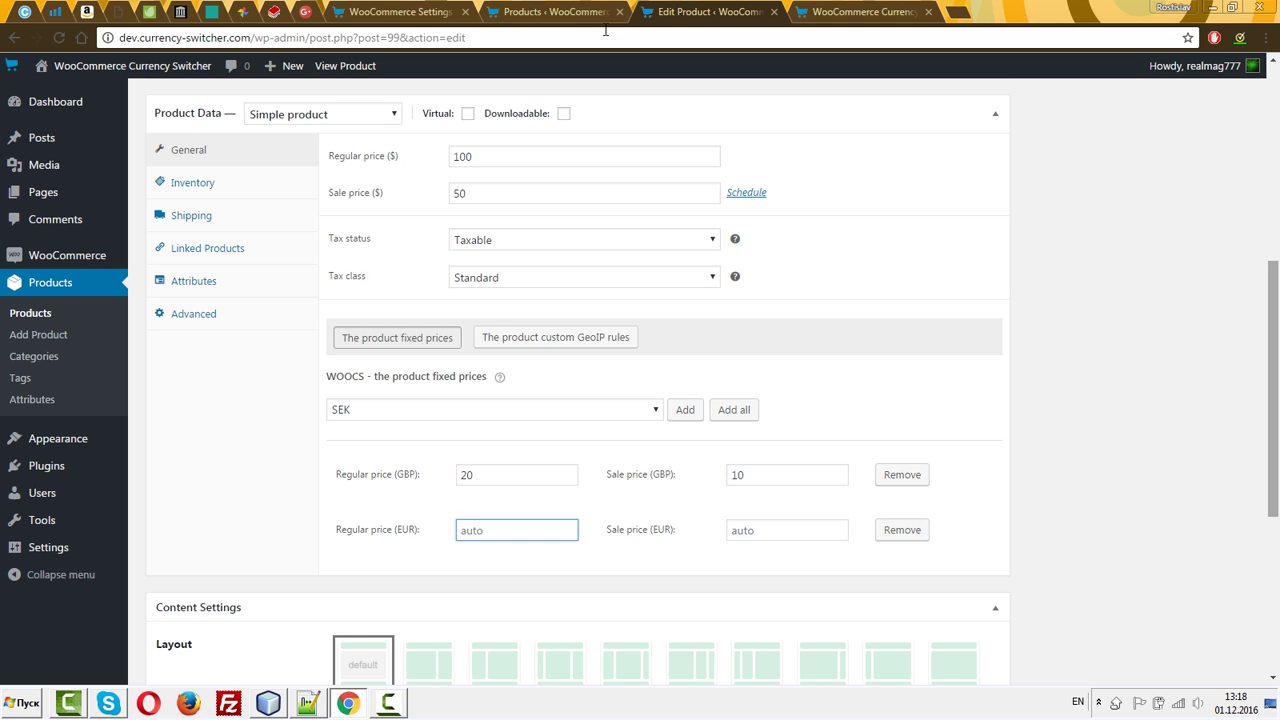
Set the product's fixed EUR prices to 40 regular and 30 sale, and update the product
{"action": "type", "text": "40"}
{"action": "key", "text": "Tab"}
{"action": "type", "text": "30"}
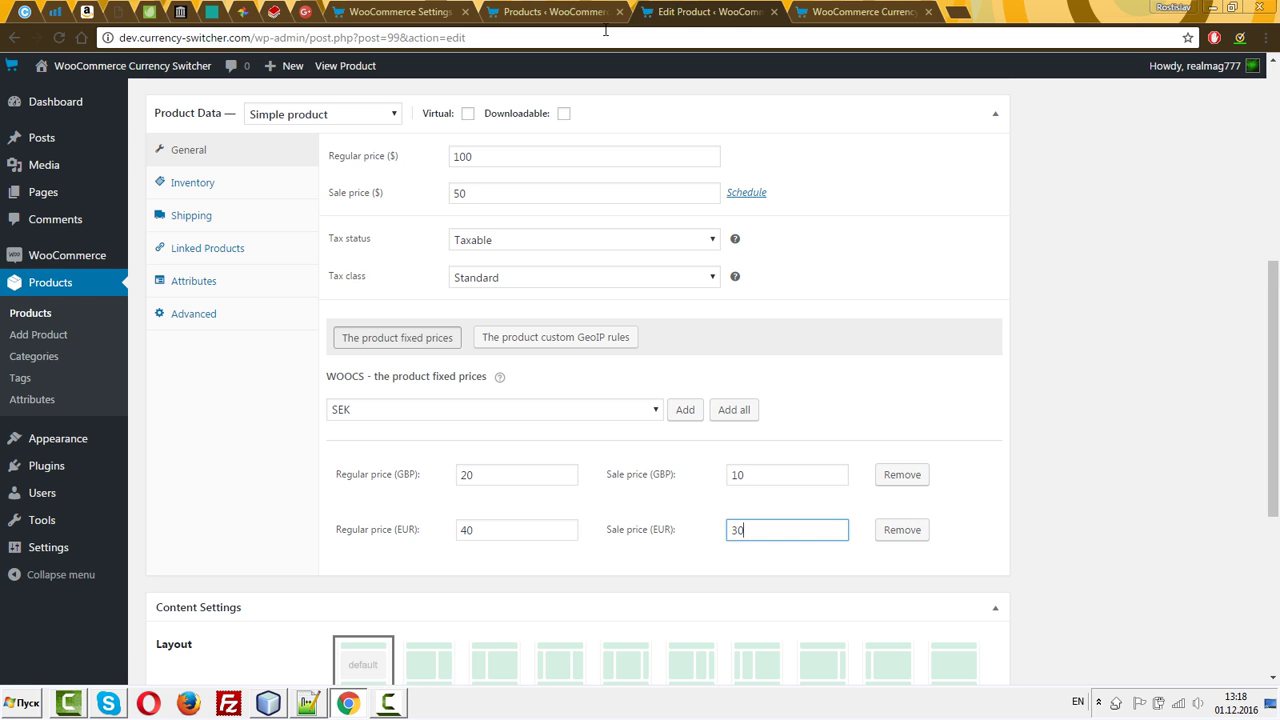
{"action": "key", "text": "Page_Up"}
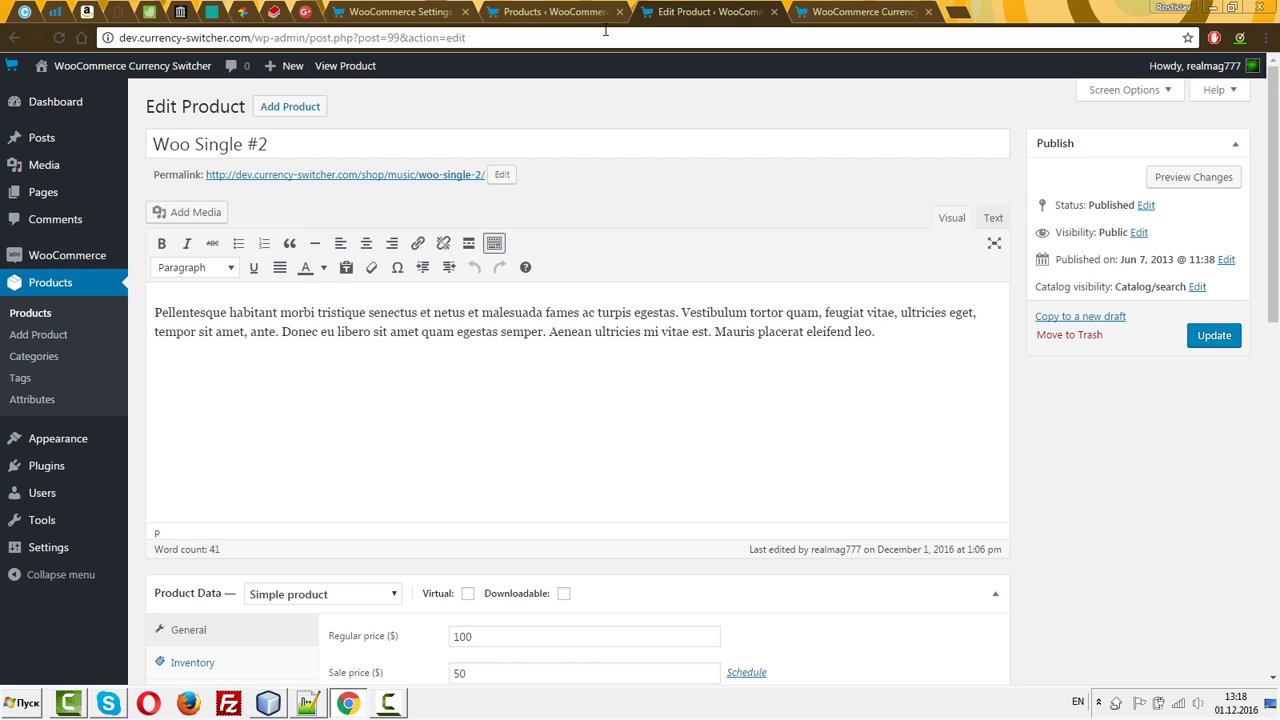
{"action": "key", "text": "Return"}
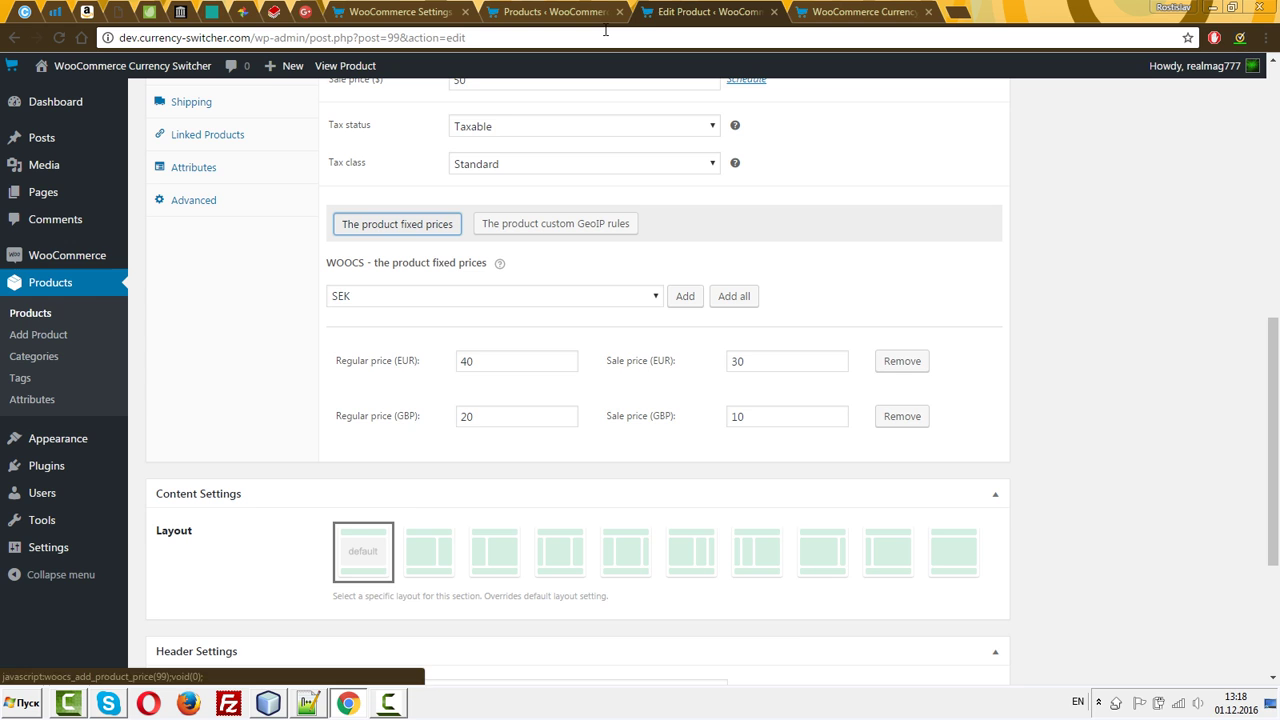
Replace the open shop page with the Woo Single #2 product page and switch its currency to EUR
{"action": "key", "text": "ctrl+Tab"}
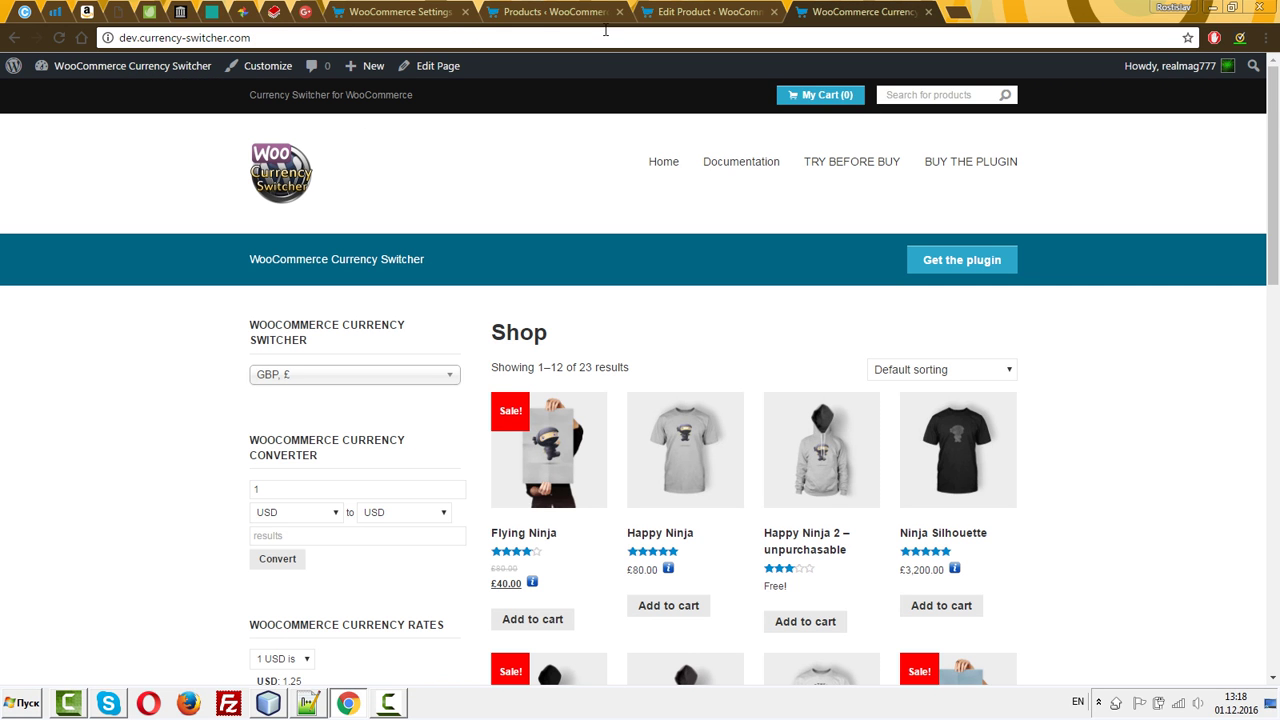
{"action": "key", "text": "ctrl+w"}
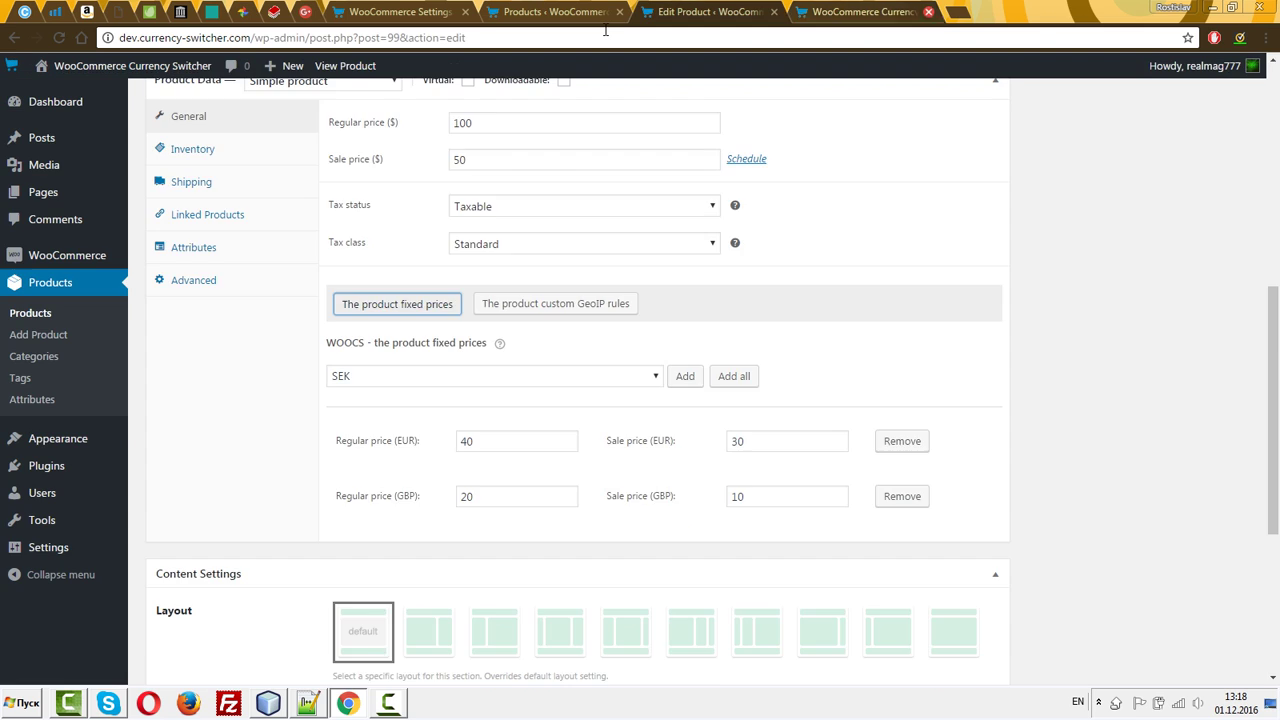
{"action": "scroll", "coordinate": [578, 380], "scroll_direction": "up", "scroll_amount": 6}
{"action": "middle_click", "coordinate": [453, 142]}
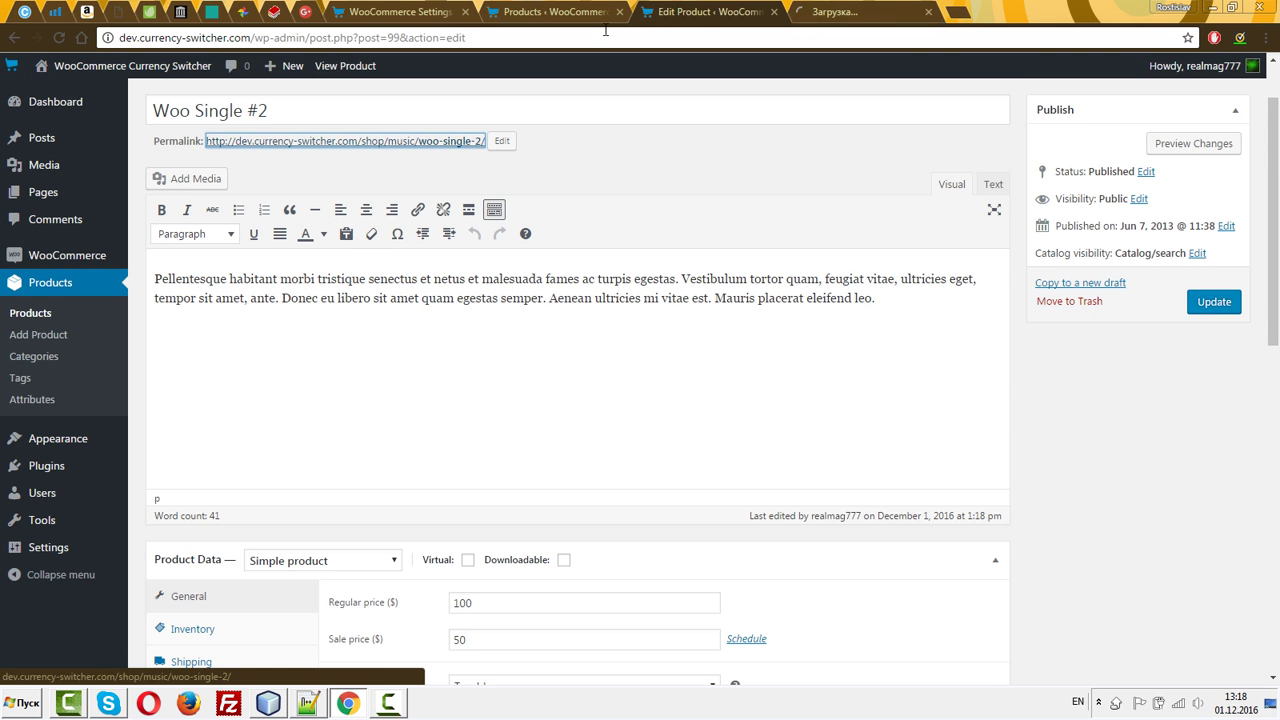
{"action": "left_click", "coordinate": [864, 12]}
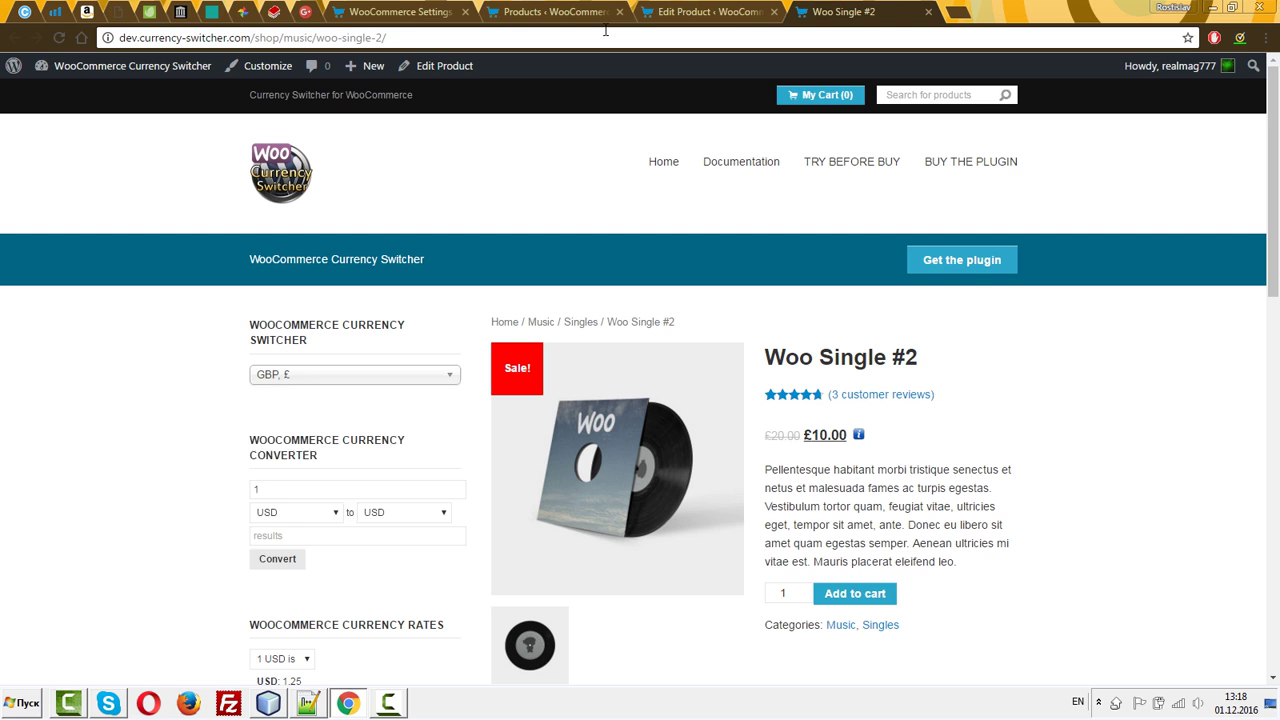
{"action": "left_click", "coordinate": [355, 375]}
{"action": "left_click", "coordinate": [300, 414]}
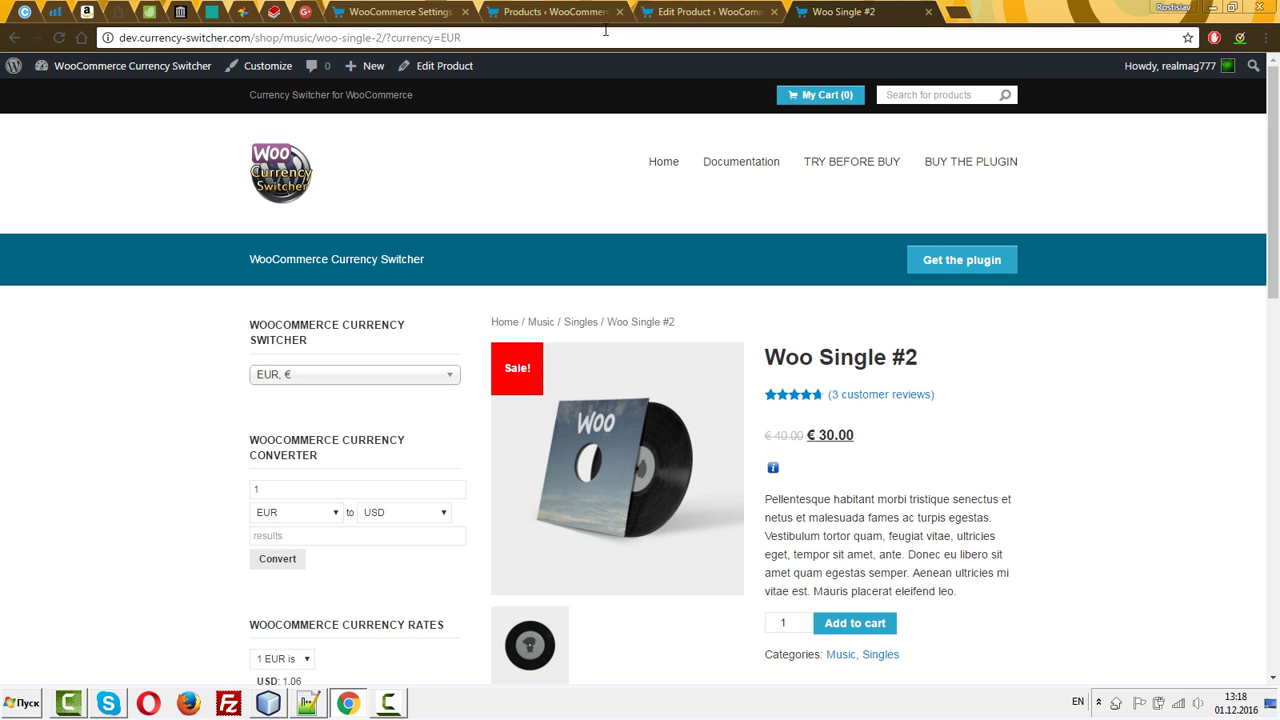
Compare the fixed EUR prices in the product editor with the prices on the storefront product page
{"action": "left_click", "coordinate": [700, 12]}
{"action": "scroll", "coordinate": [640, 380], "scroll_direction": "down", "scroll_amount": 6}
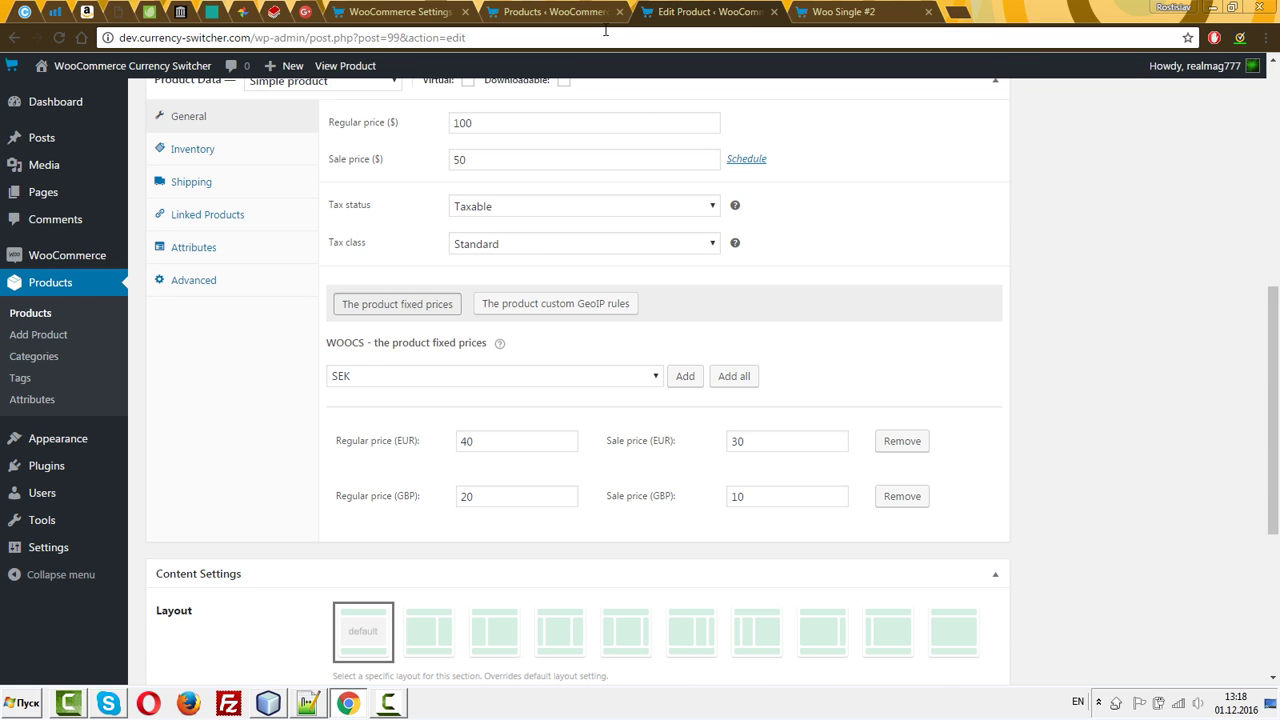
{"action": "double_click", "coordinate": [466, 441]}
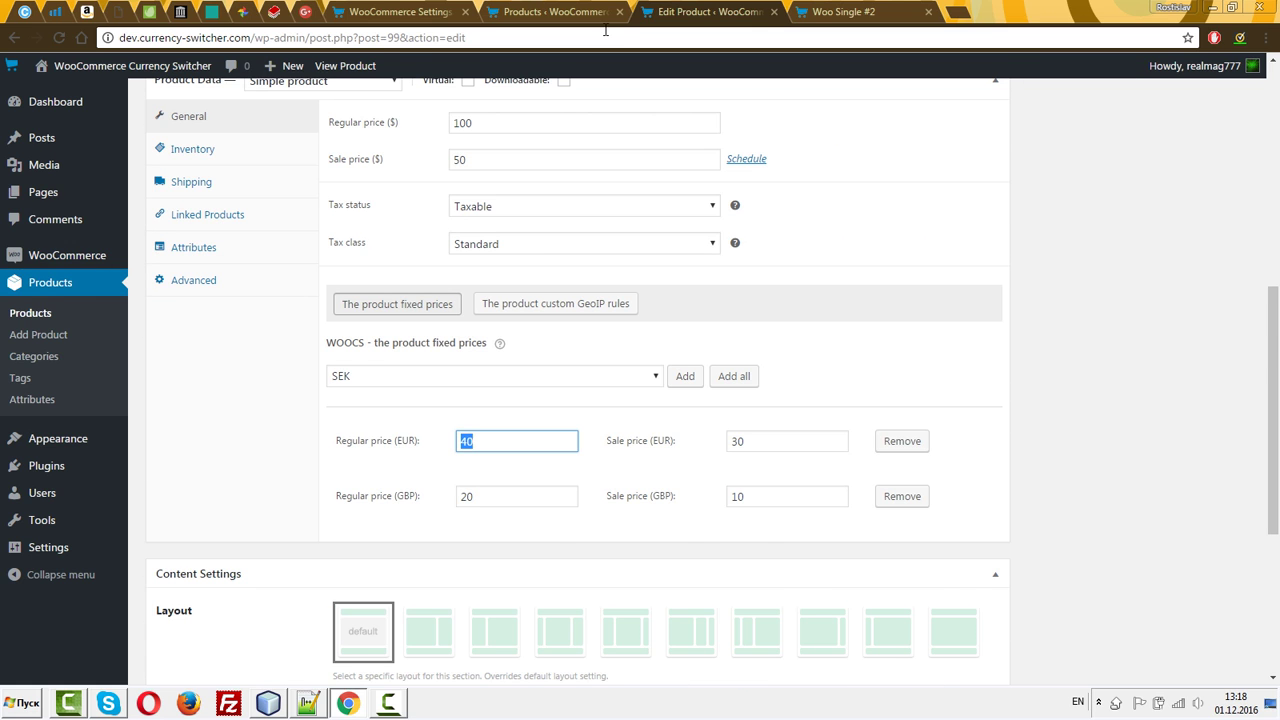
{"action": "key", "text": "ctrl+Tab"}
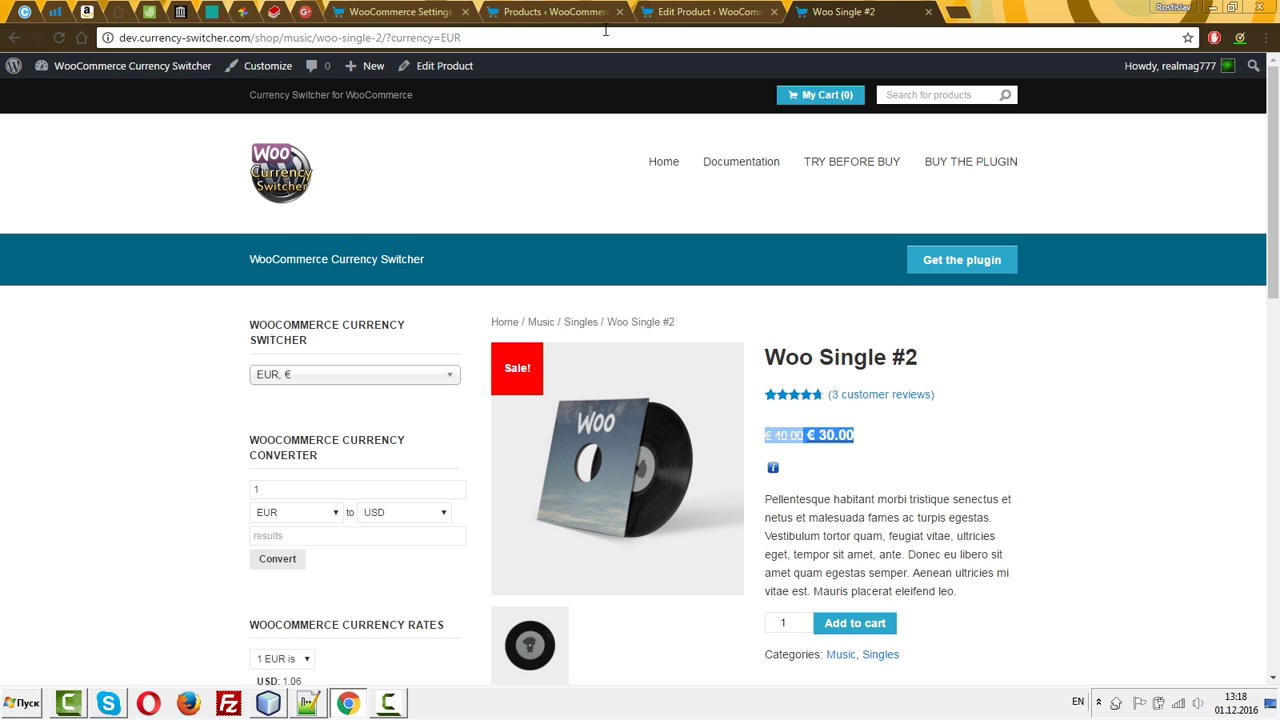
{"action": "left_click", "coordinate": [355, 375]}
{"action": "left_click", "coordinate": [476, 415]}
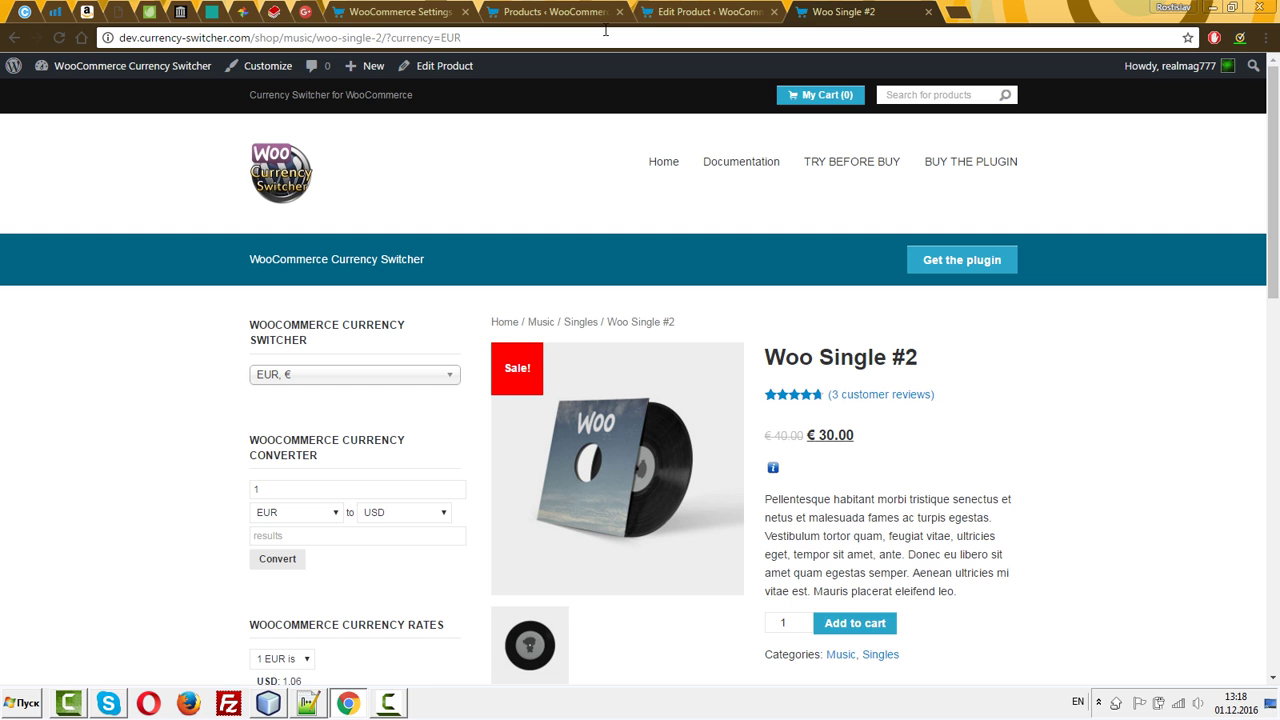
Add Woo Single #2 to the cart in EUR and proceed to checkout to review the order
{"action": "left_click", "coordinate": [855, 623]}
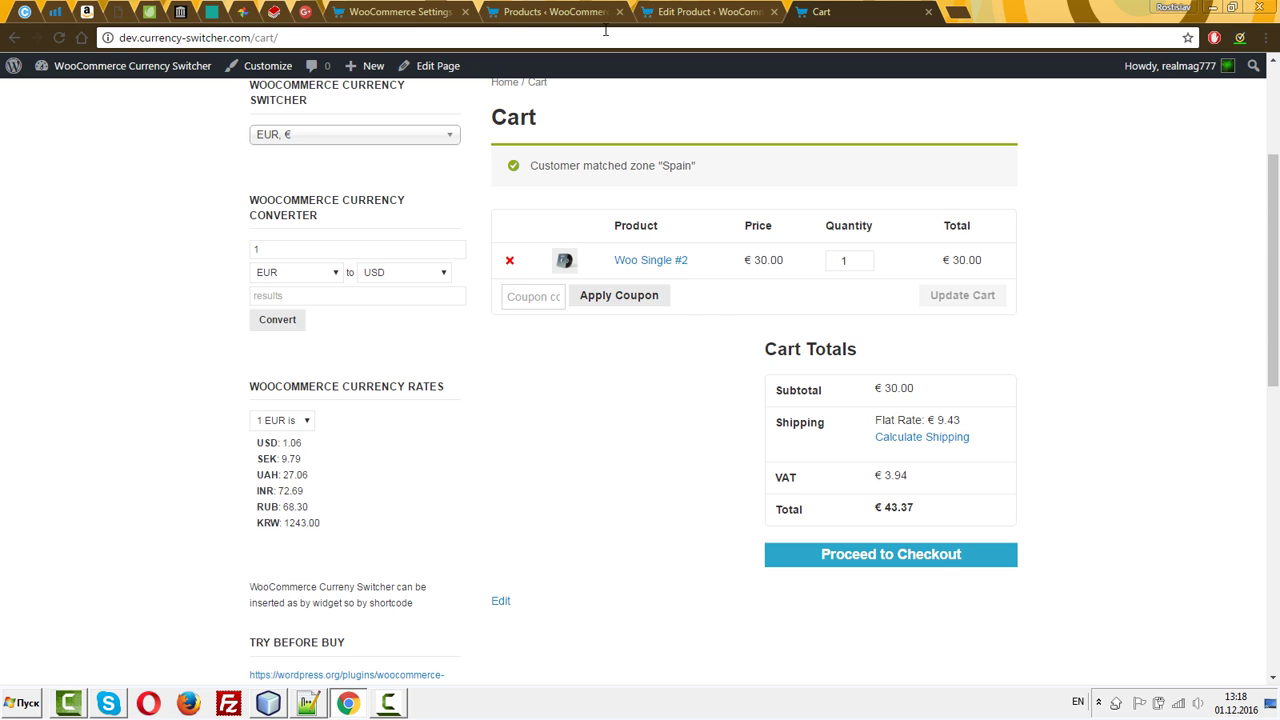
{"action": "key", "text": "Tab"}
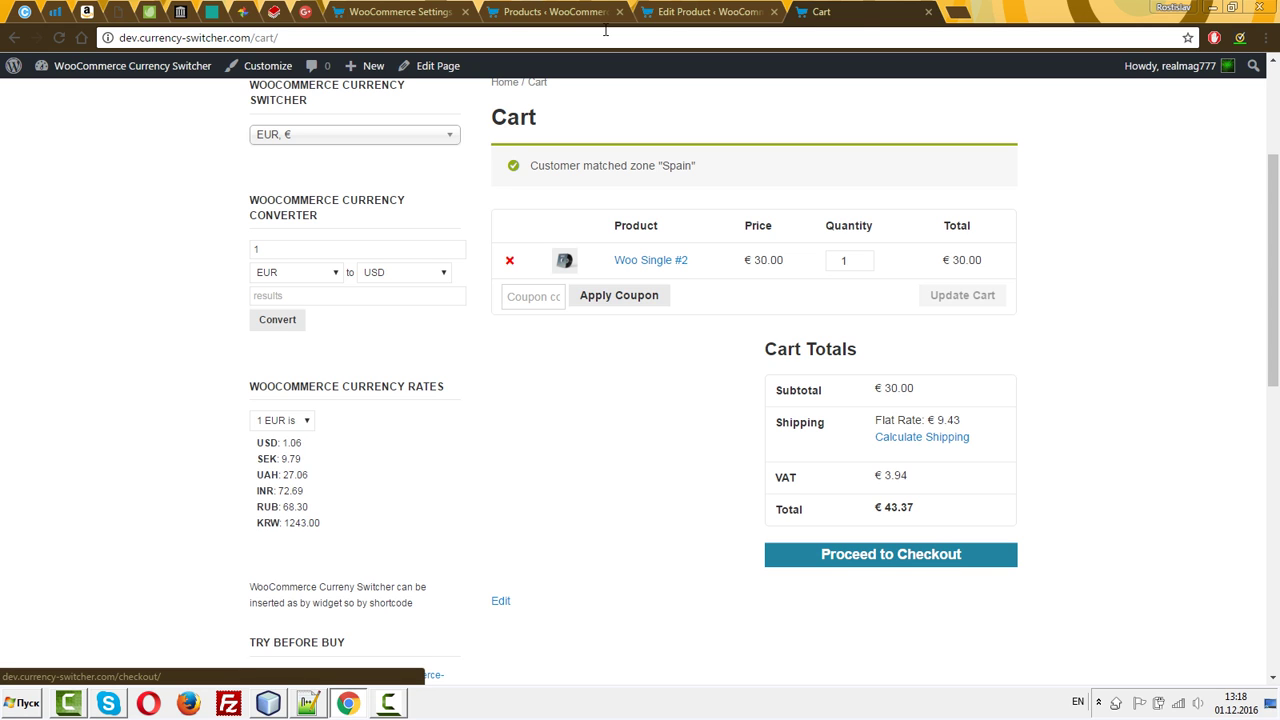
{"action": "key", "text": "Return"}
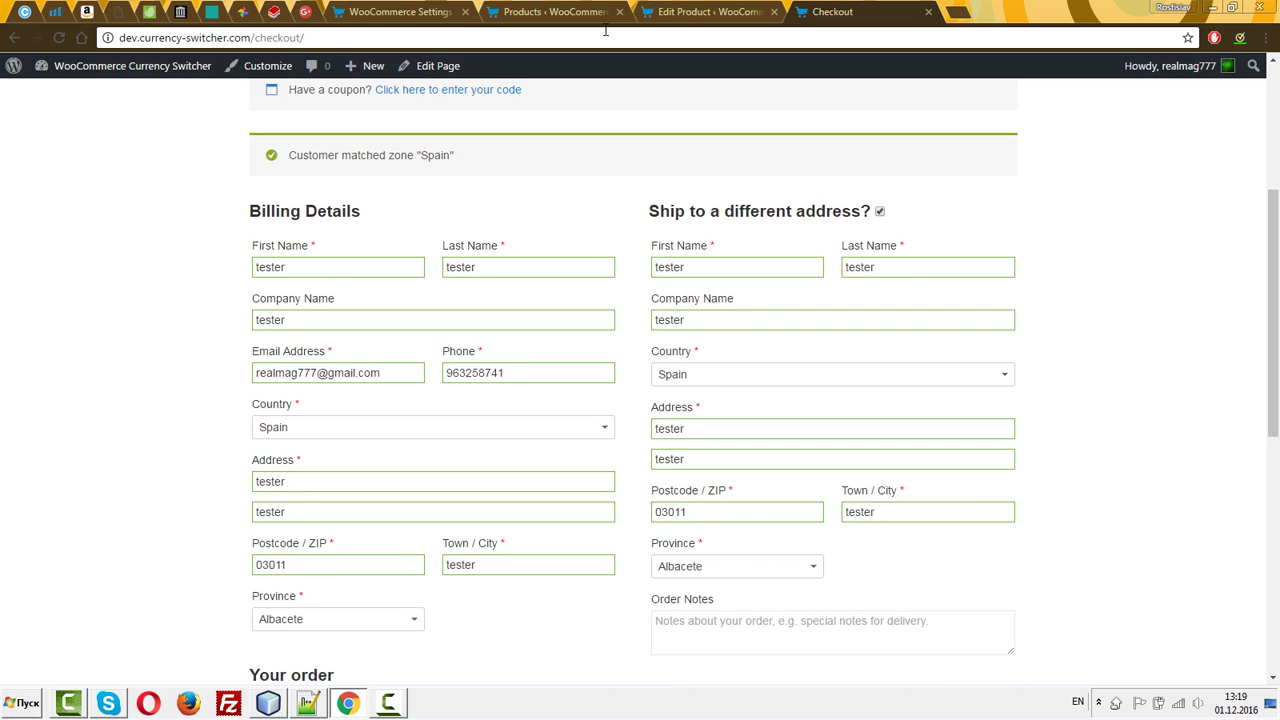
{"action": "scroll", "coordinate": [605, 30], "scroll_direction": "down", "scroll_amount": 4}
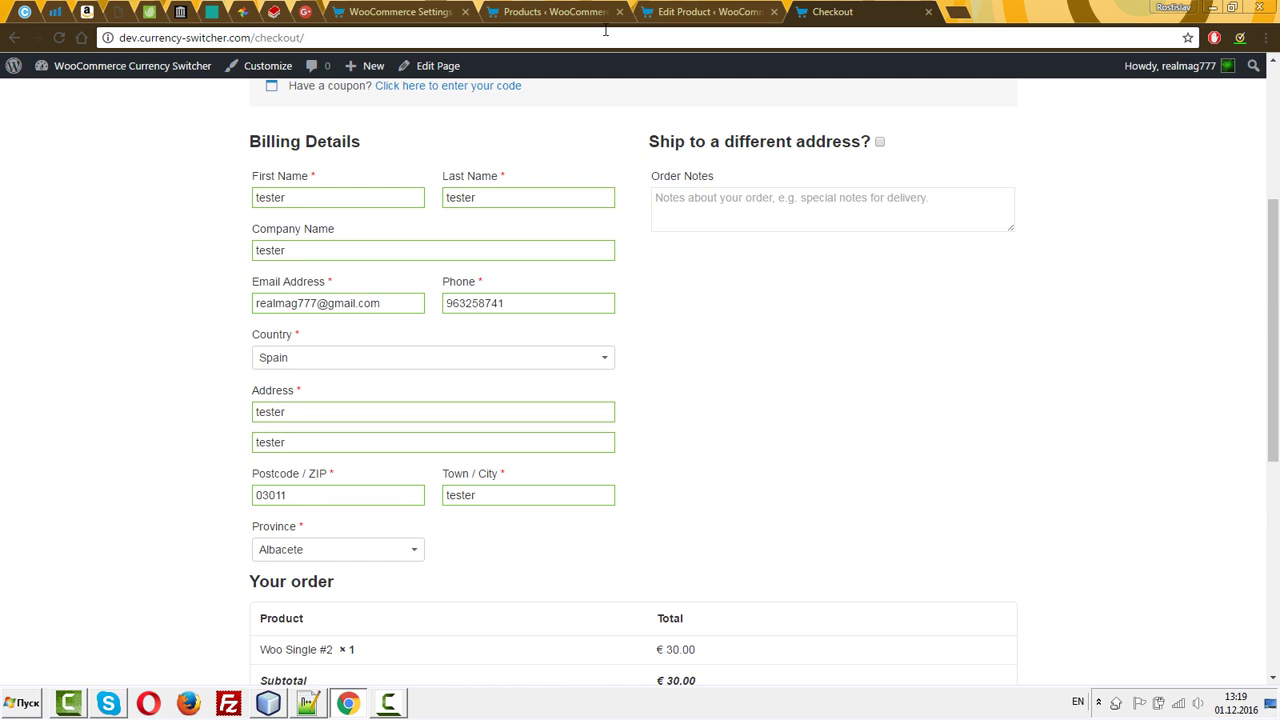
Leave the checkout for the shop's home page and switch the store currency to GBP
{"action": "left_click", "coordinate": [605, 30]}
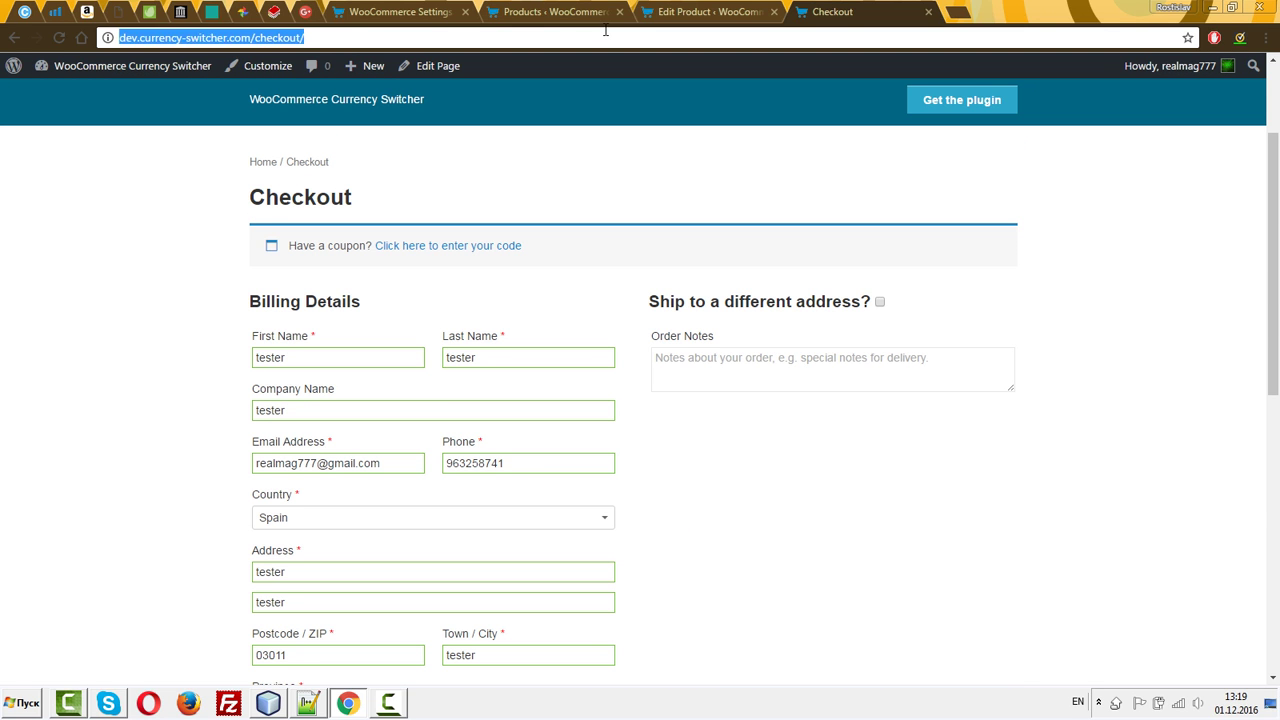
{"action": "left_click", "coordinate": [605, 30]}
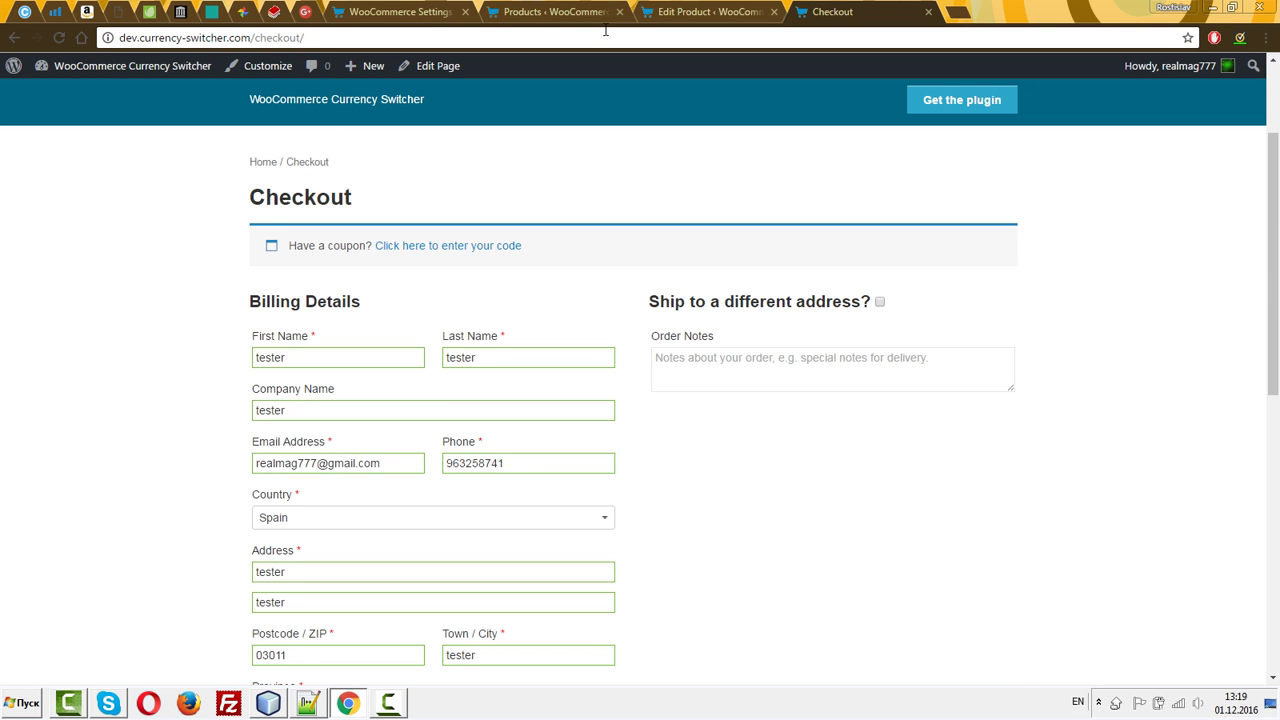
{"action": "scroll", "coordinate": [605, 30], "scroll_direction": "up", "scroll_amount": 2}
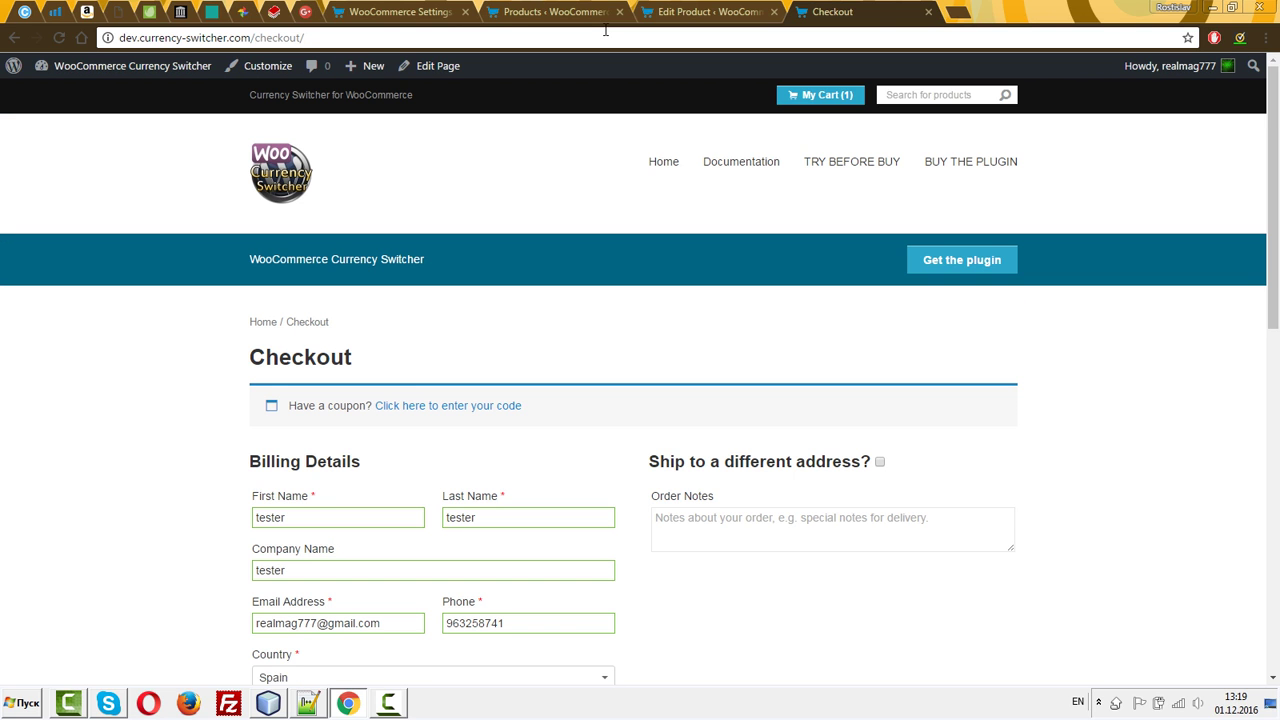
{"action": "key", "text": "Return"}
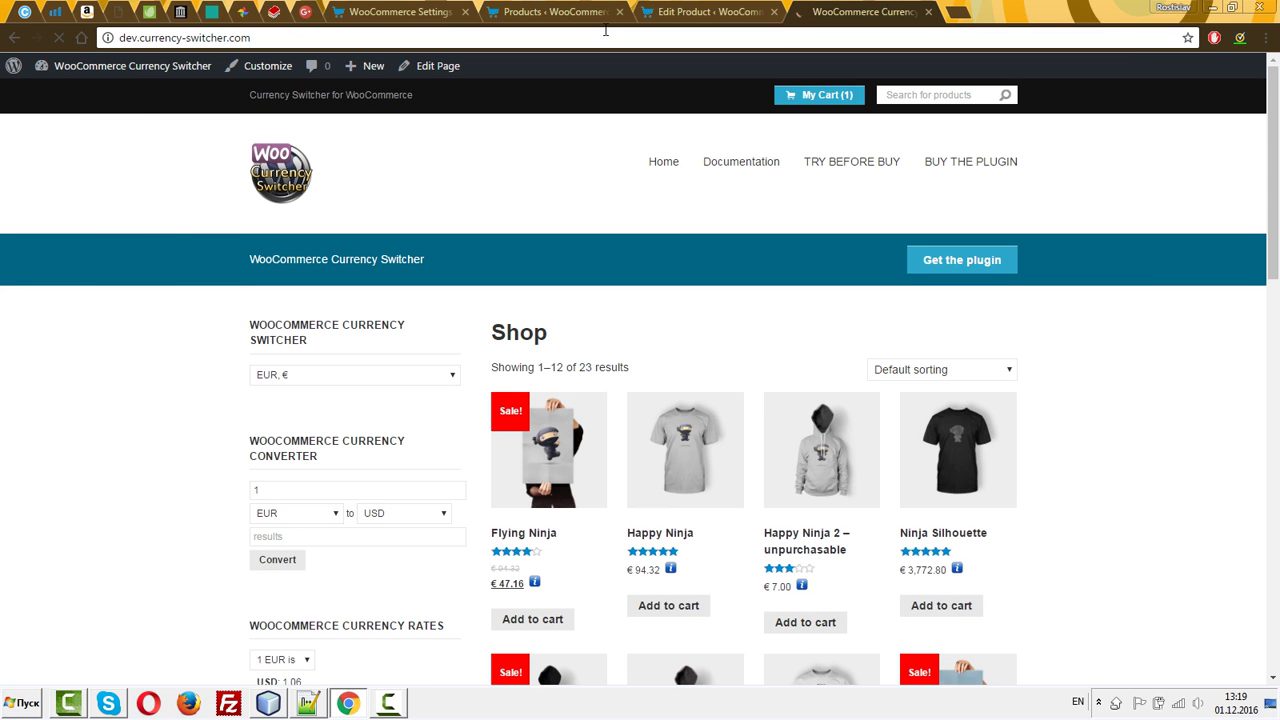
{"action": "left_click", "coordinate": [355, 375]}
{"action": "key", "text": "Down"}
{"action": "key", "text": "Down"}
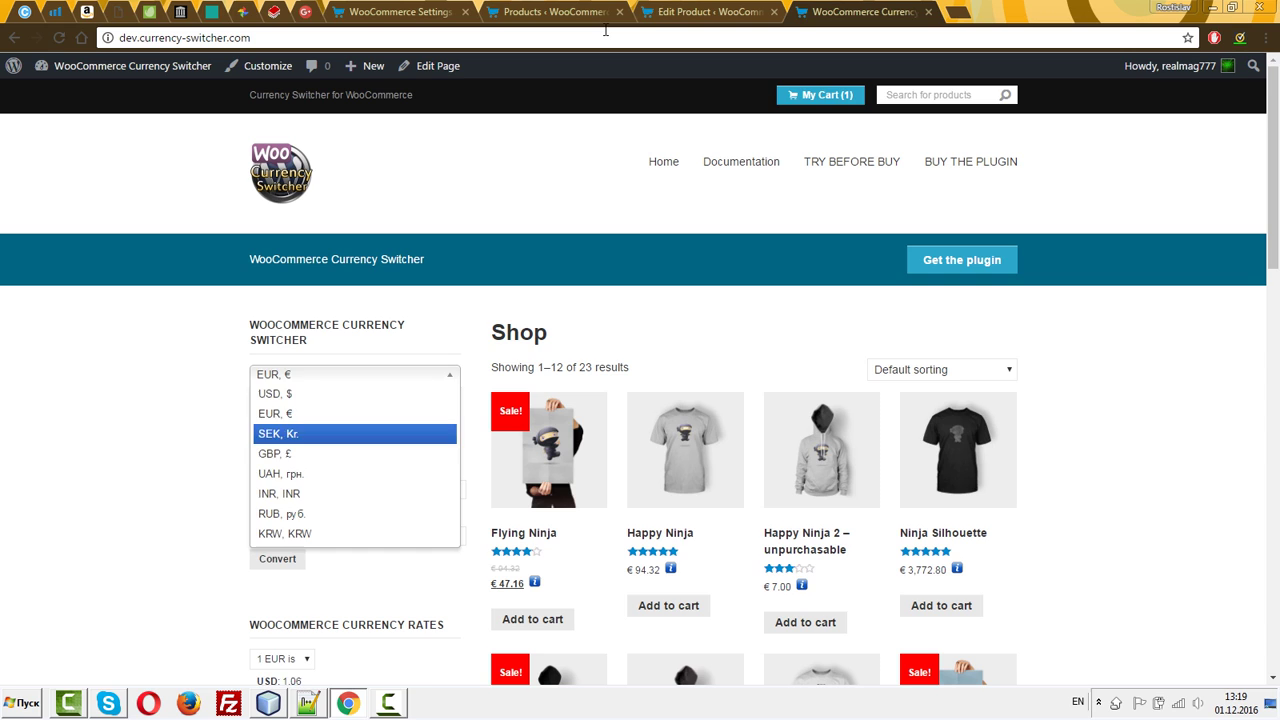
{"action": "key", "text": "Return"}
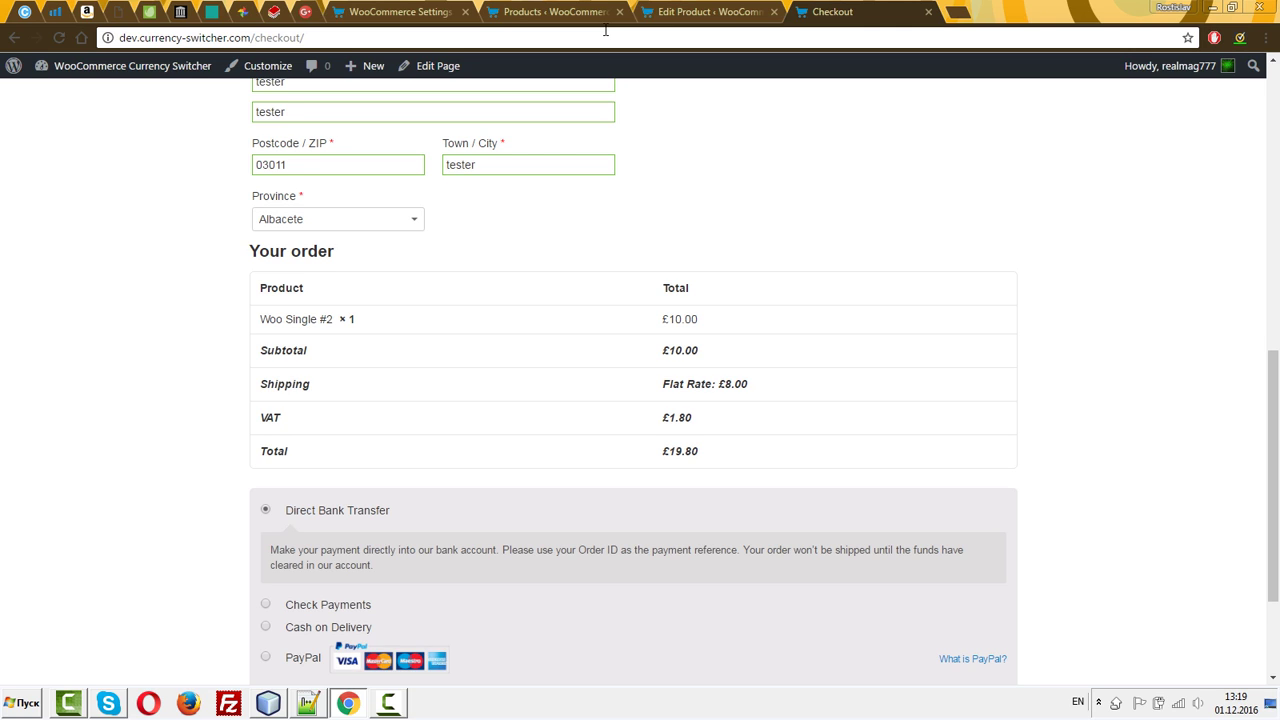
Return to the WooCommerce currency settings and set Checkout by GeoIP rules to Yes in the advanced options
{"action": "left_click", "coordinate": [603, 20]}
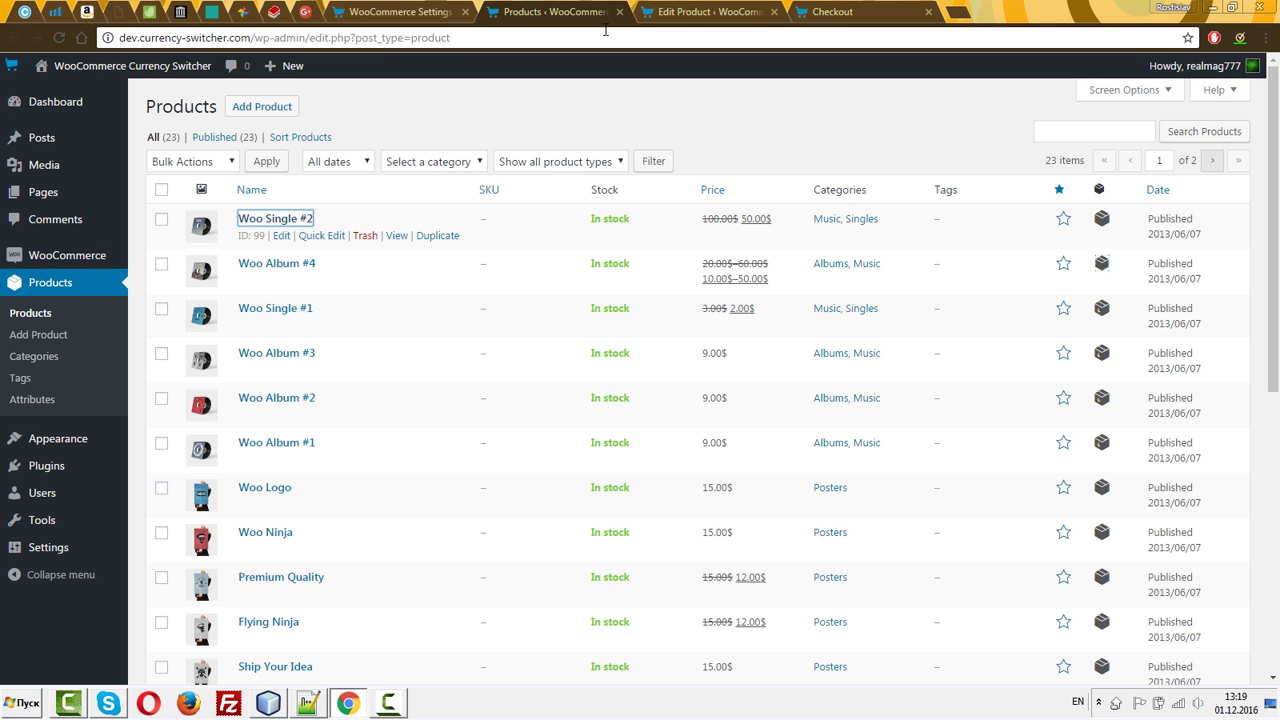
{"action": "key", "text": "ctrl+shift+Tab"}
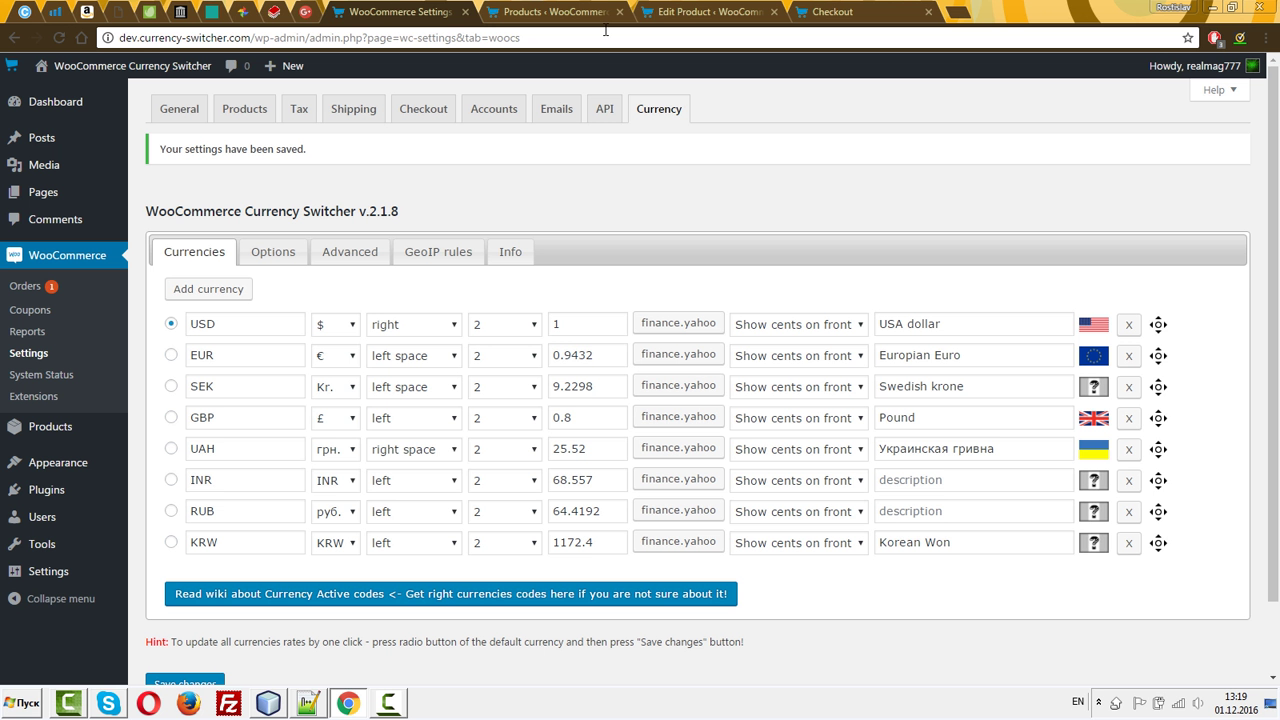
{"action": "left_click", "coordinate": [438, 252]}
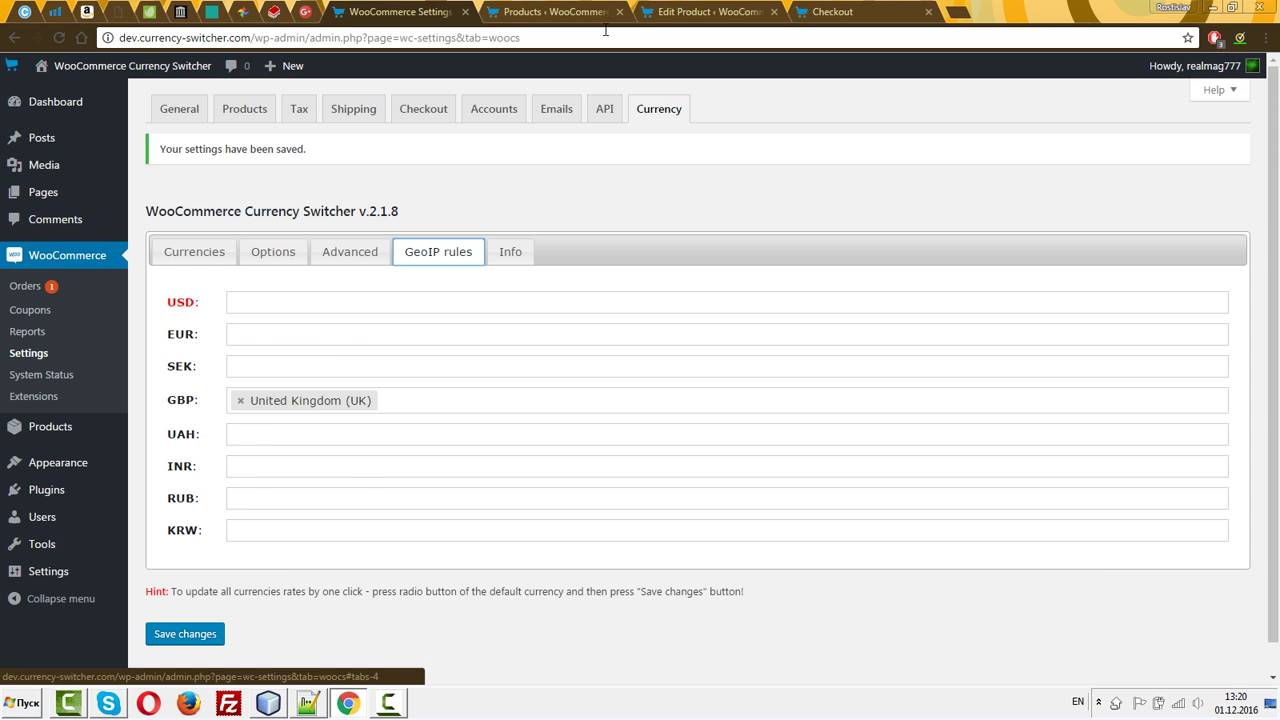
{"action": "left_click", "coordinate": [350, 252]}
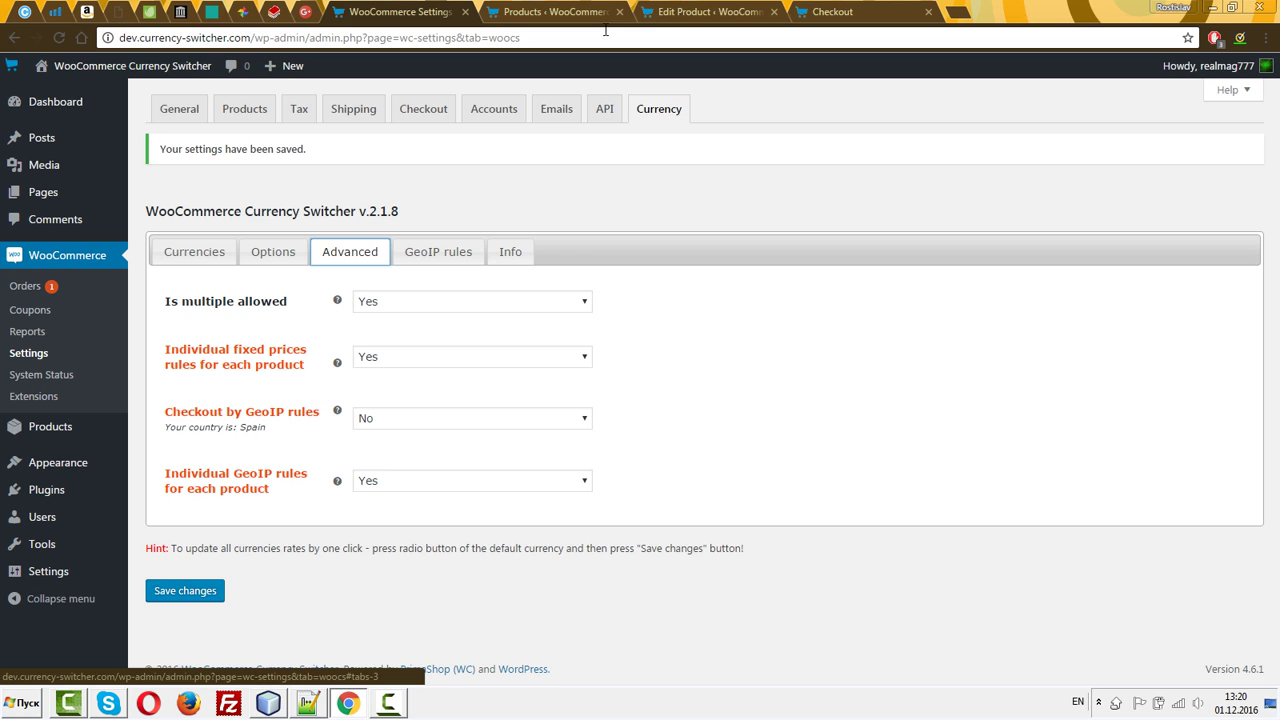
{"action": "left_click", "coordinate": [472, 419]}
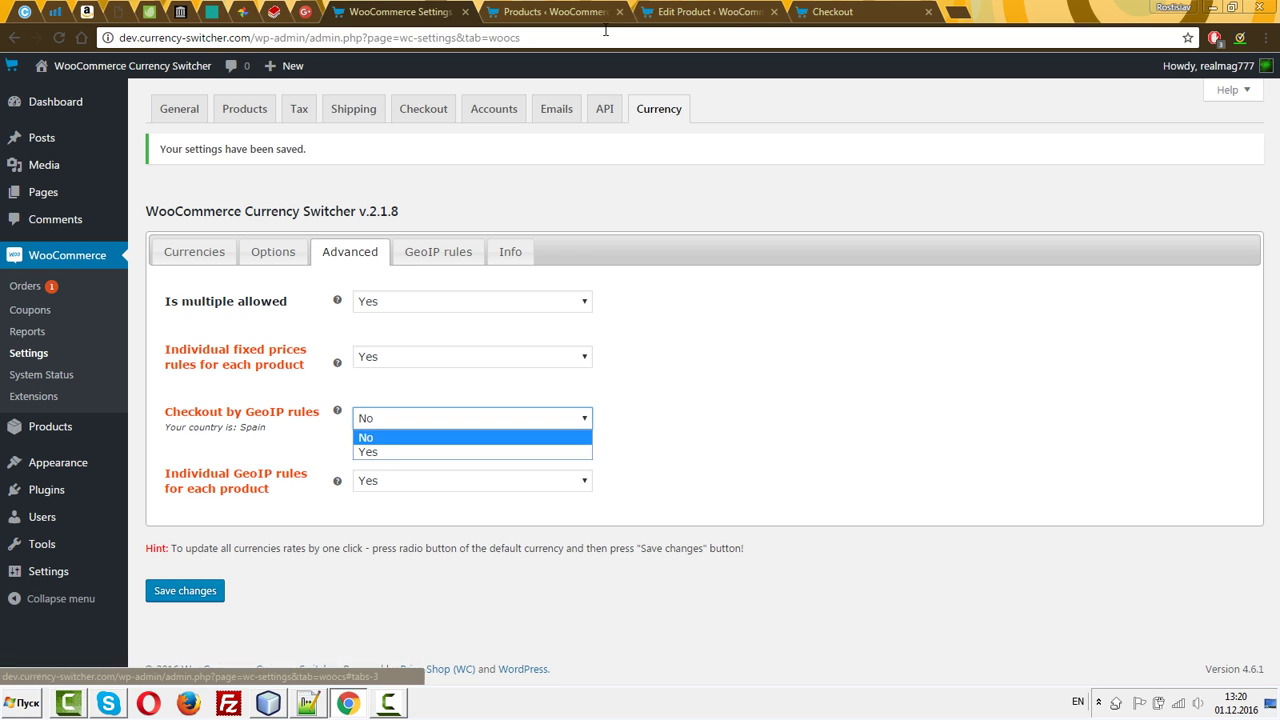
{"action": "left_click", "coordinate": [472, 452]}
Assign Spain to EUR in the GeoIP rules and save the settings
{"action": "key", "text": "Tab"}
{"action": "key", "text": "Tab"}
{"action": "key", "text": "Return"}
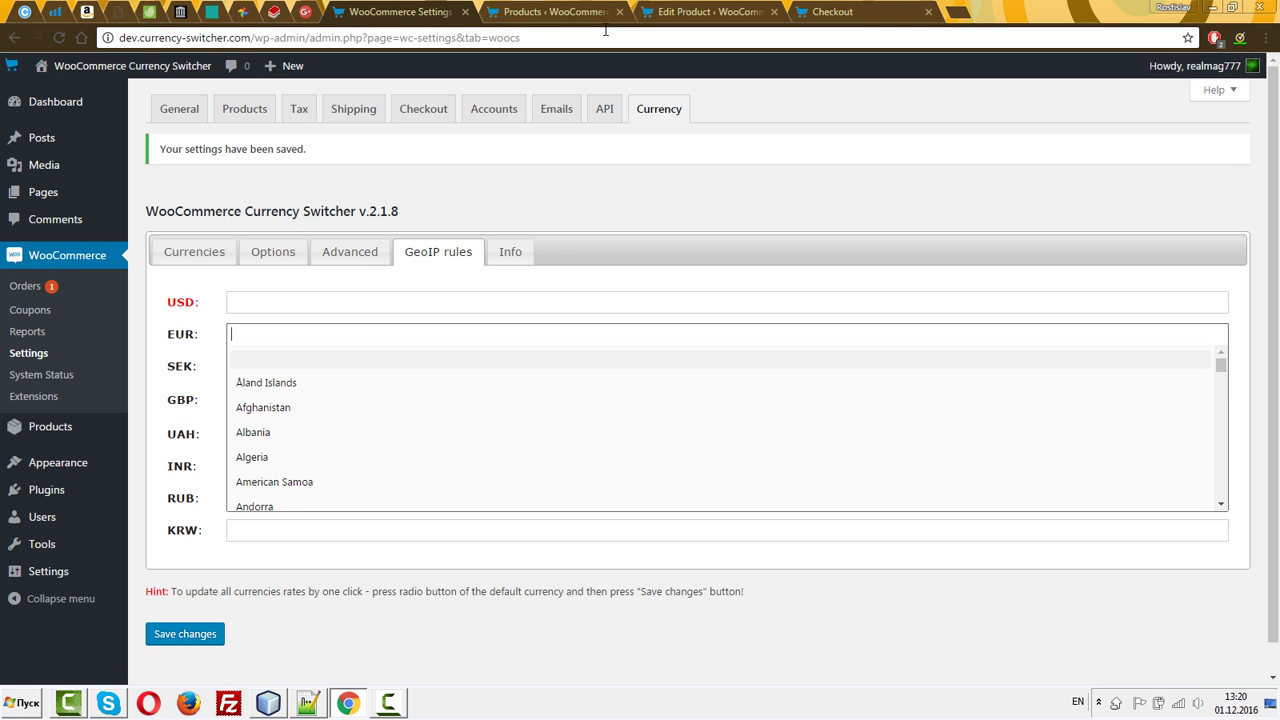
{"action": "type", "text": "sp"}
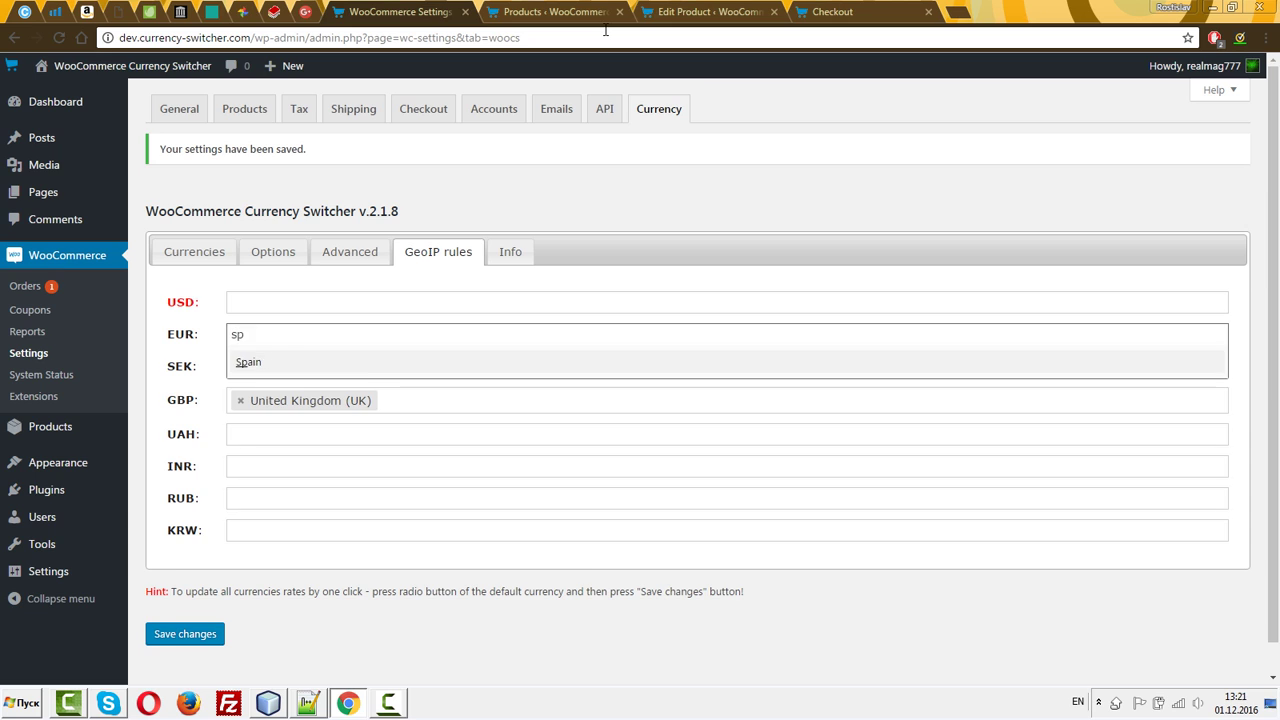
{"action": "key", "text": "Return"}
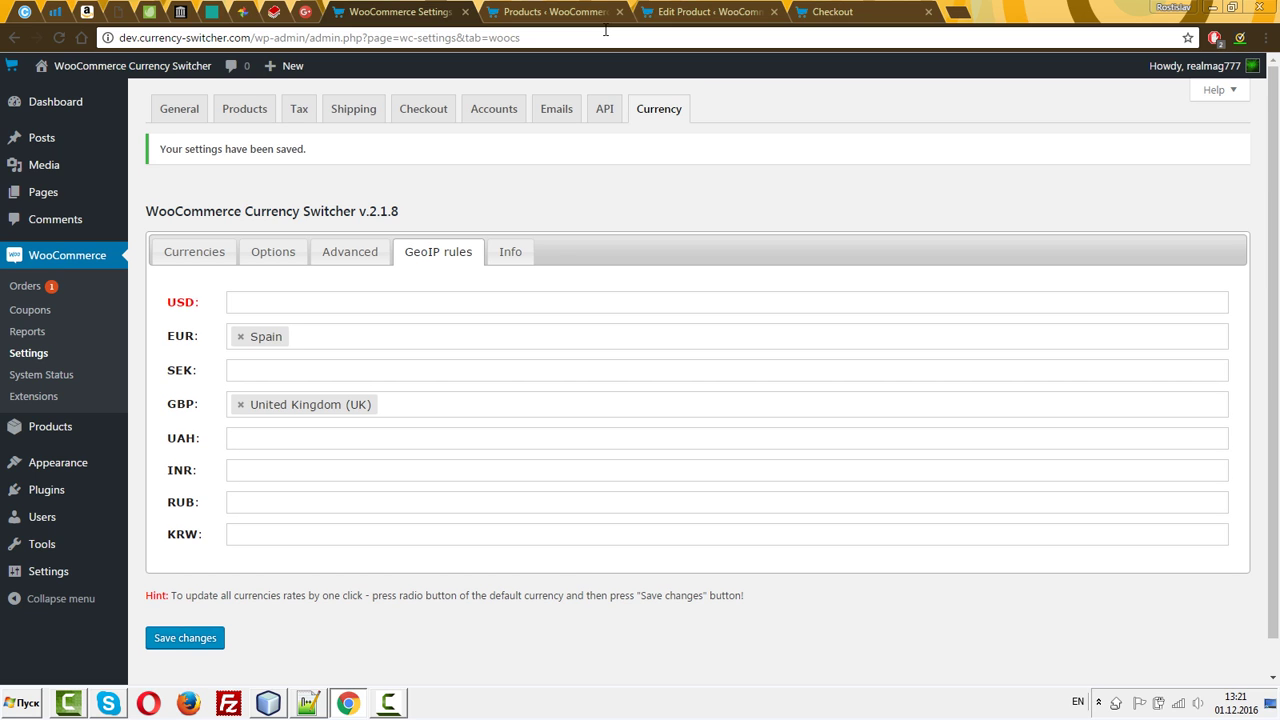
{"action": "key", "text": "Return"}
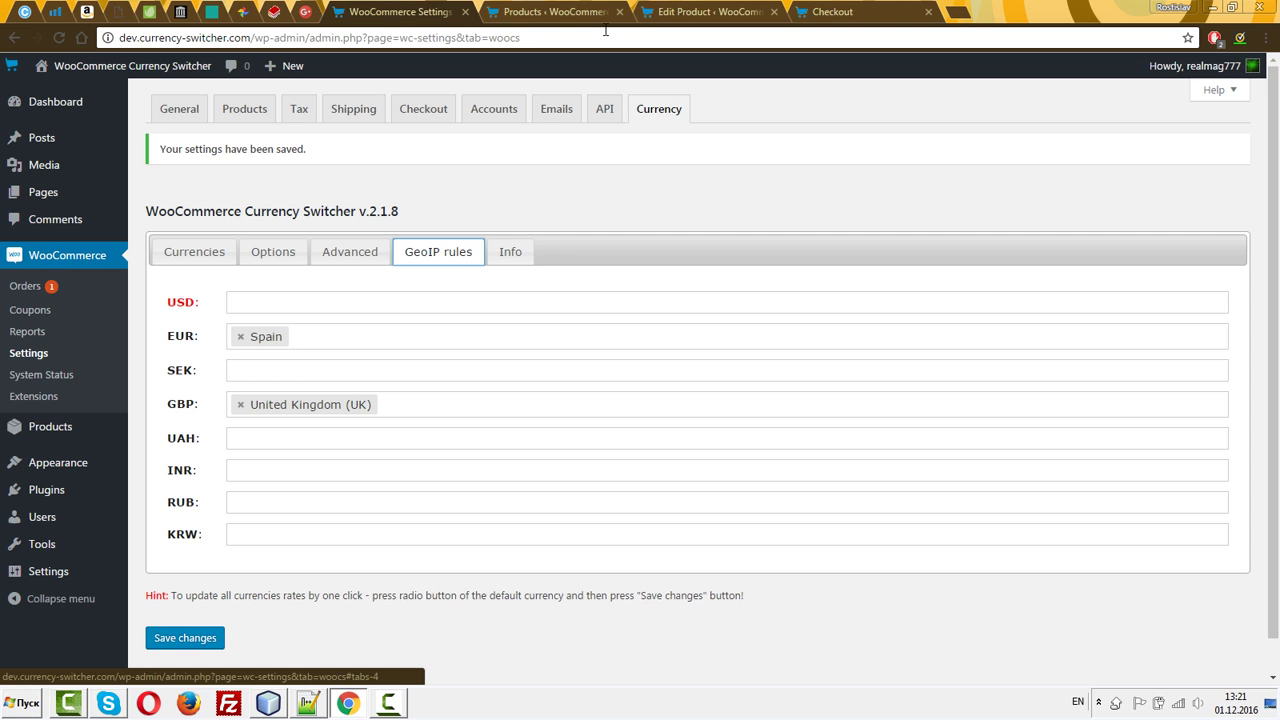
Check the saved advanced options and the GeoIP rule for EUR
{"action": "key", "text": "Left"}
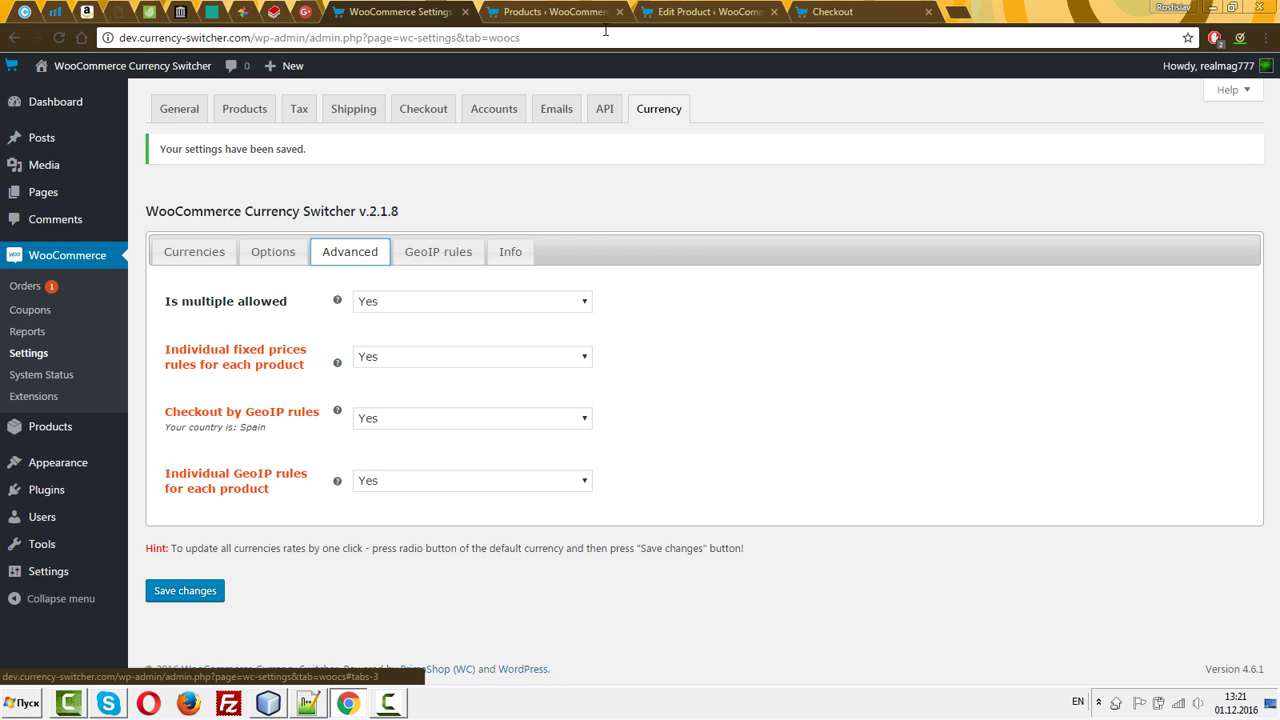
{"action": "key", "text": "Right"}
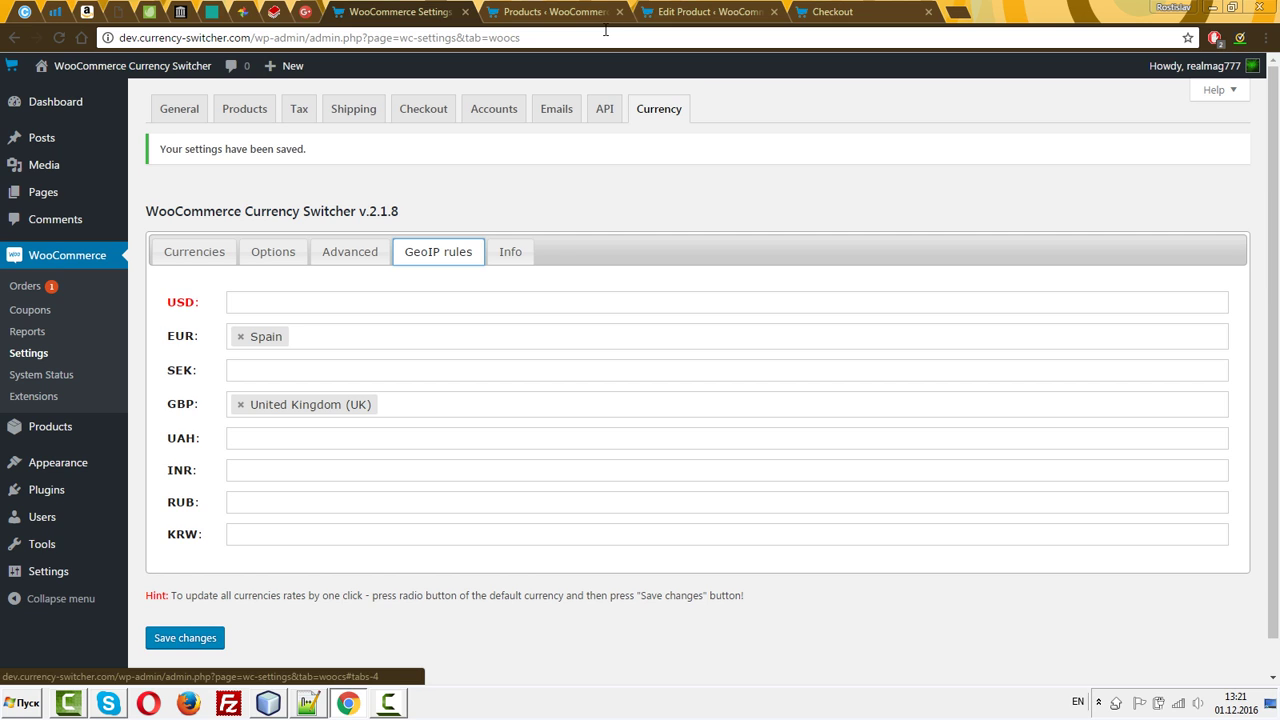
{"action": "double_click", "coordinate": [181, 336]}
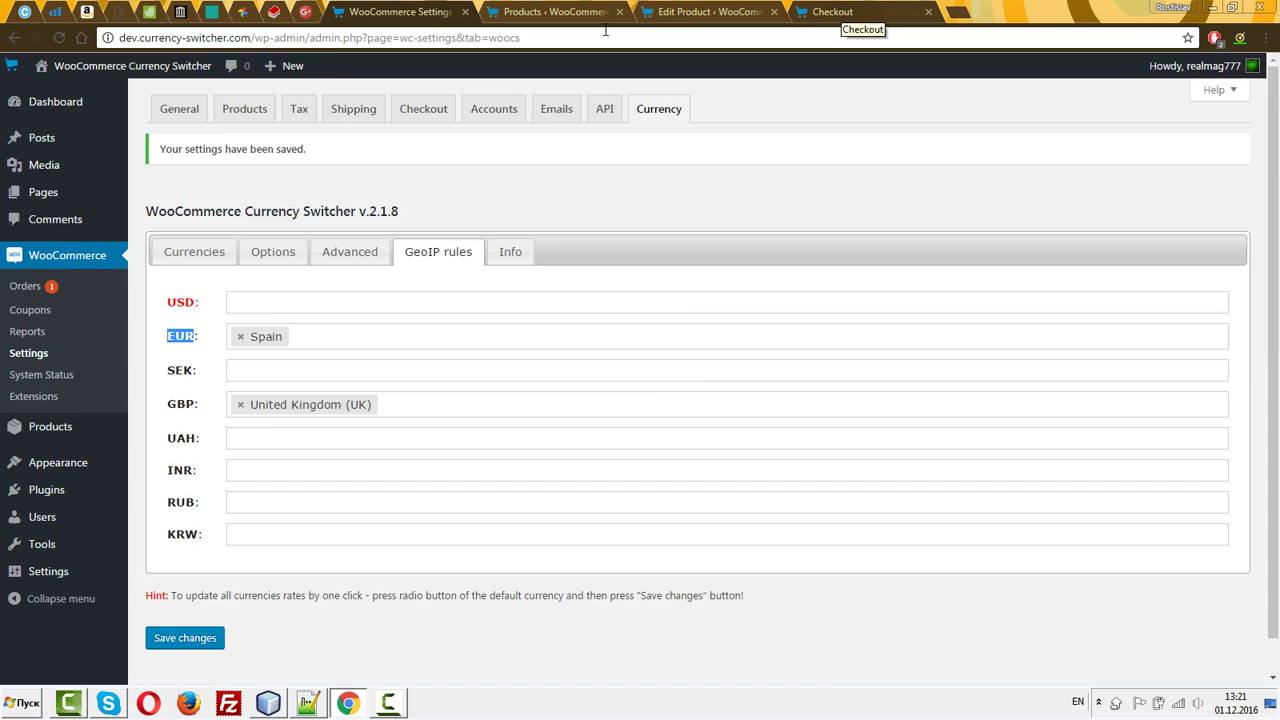
Reload the checkout page and examine the Woo Single #2 price in the order summary
{"action": "left_click", "coordinate": [840, 12]}
{"action": "scroll", "coordinate": [640, 380], "scroll_direction": "up", "scroll_amount": 7}
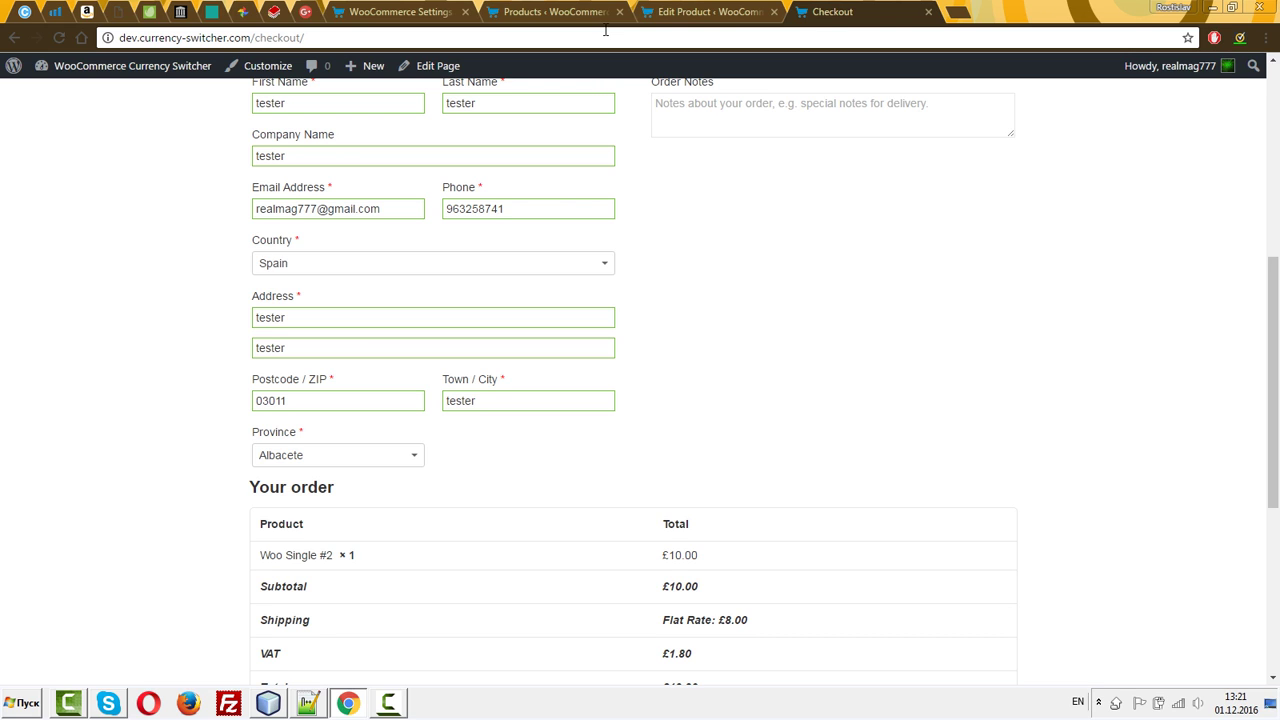
{"action": "key", "text": "F5"}
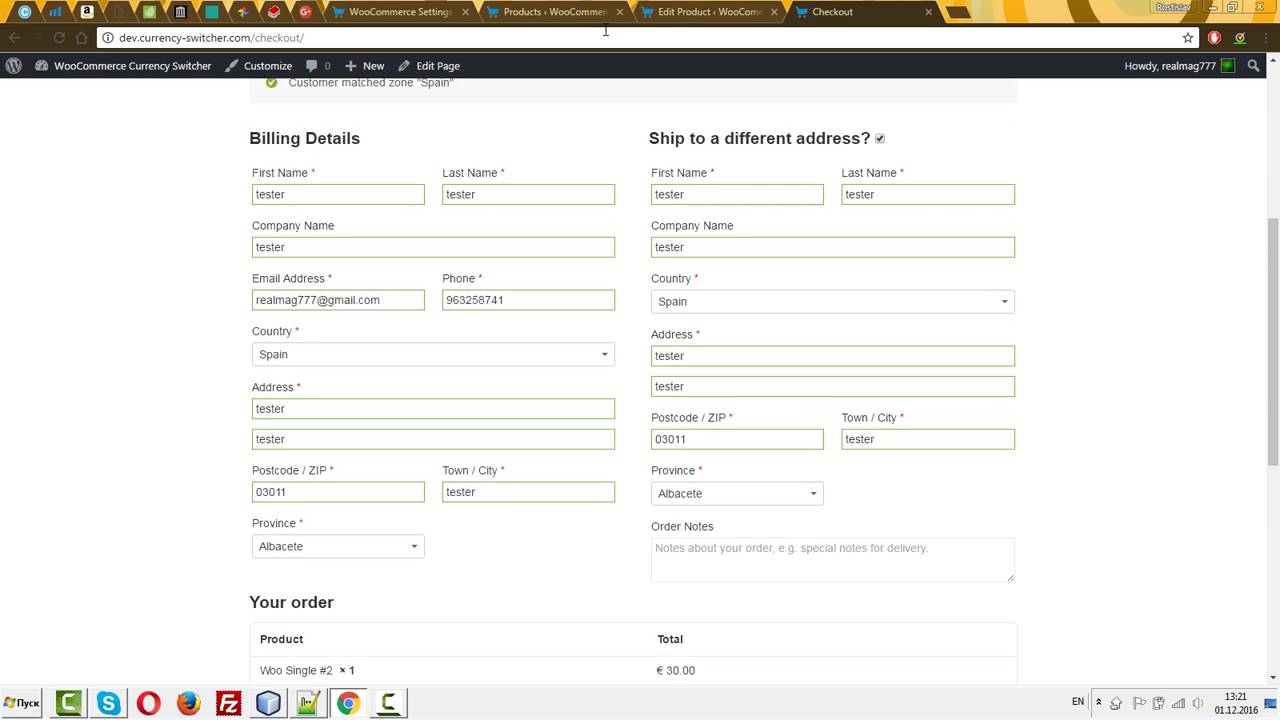
{"action": "scroll", "coordinate": [605, 30], "scroll_direction": "down", "scroll_amount": 4}
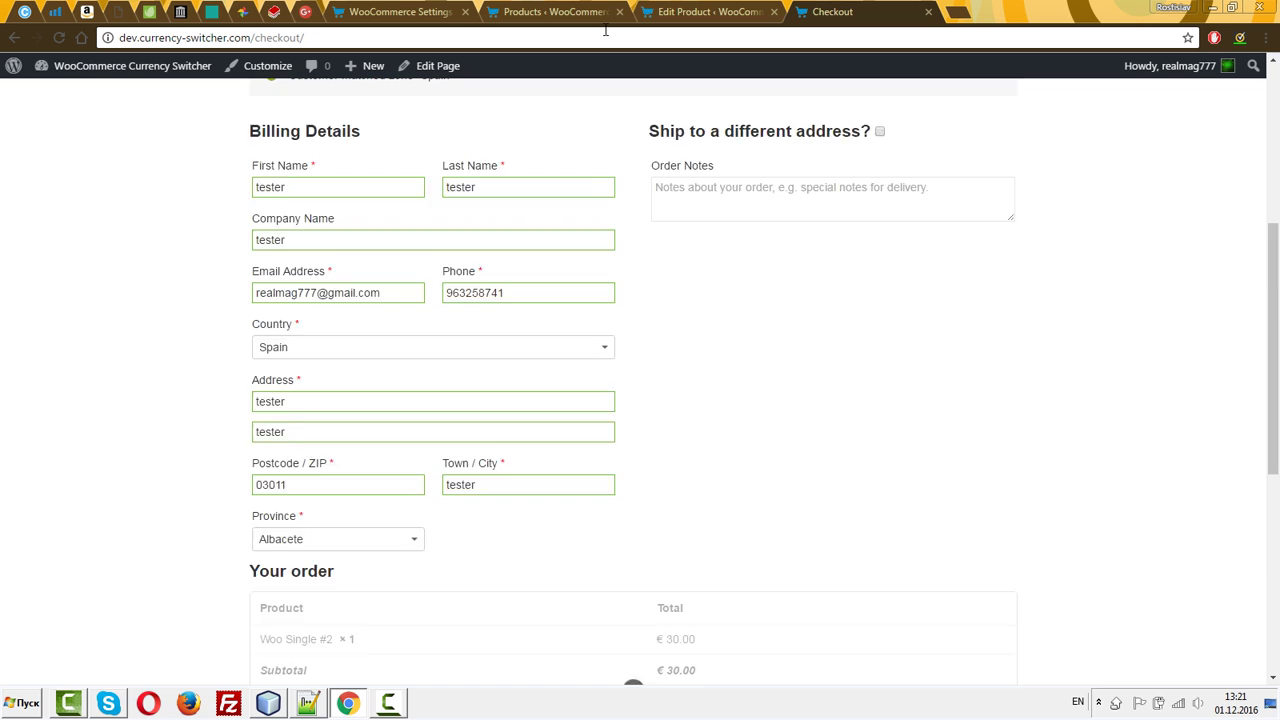
{"action": "left_click_drag", "start_coordinate": [276, 334], "coordinate": [697, 334]}
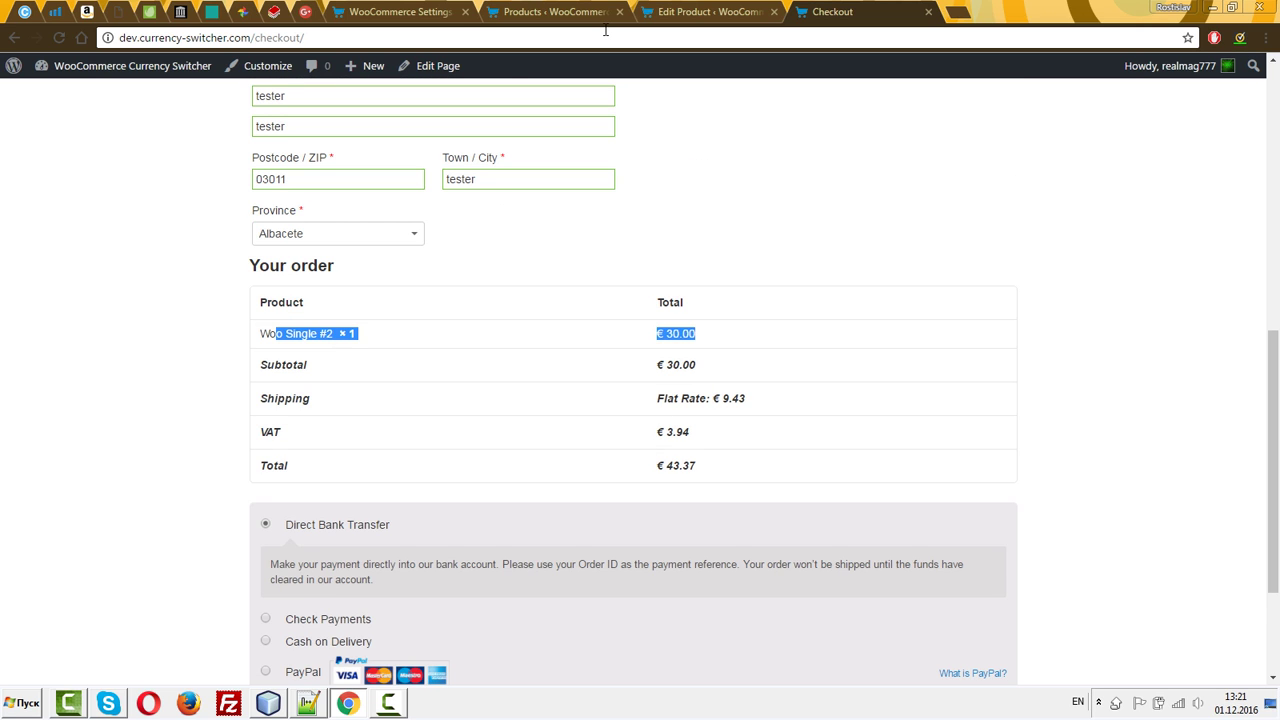
Compare the fixed EUR prices in the product editor with the price charged at checkout
{"action": "left_click", "coordinate": [706, 12]}
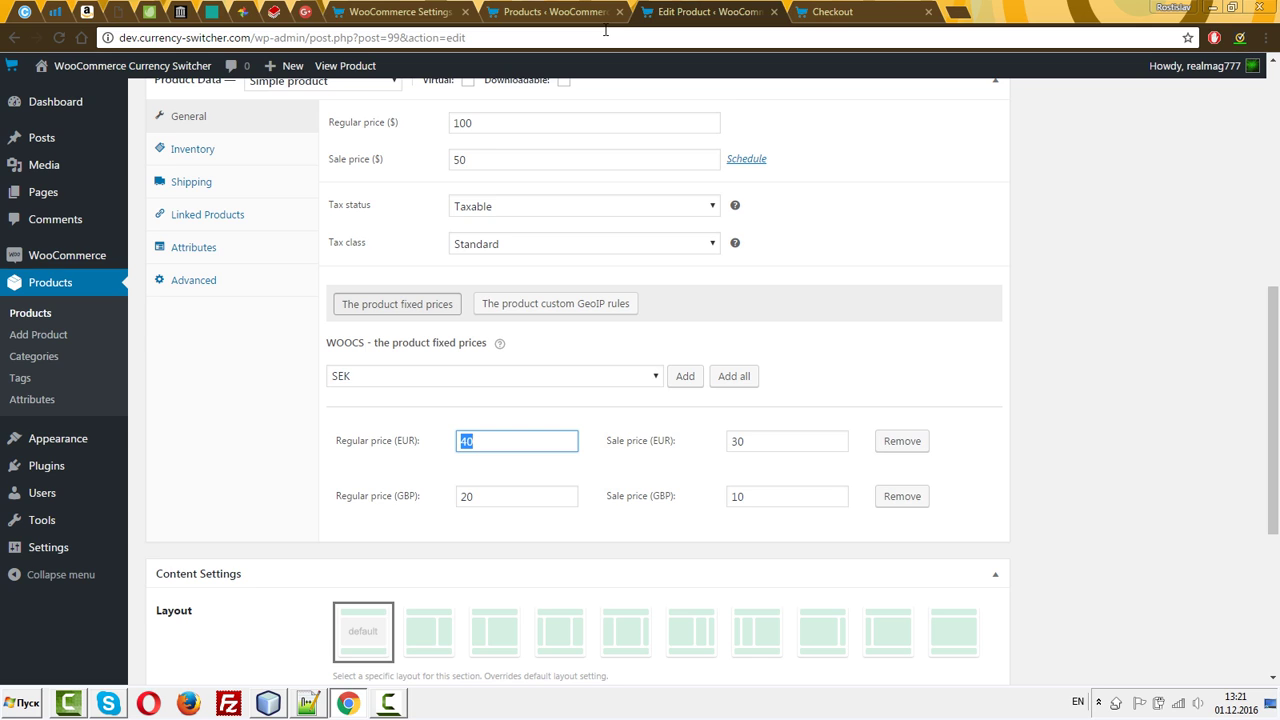
{"action": "key", "text": "Tab"}
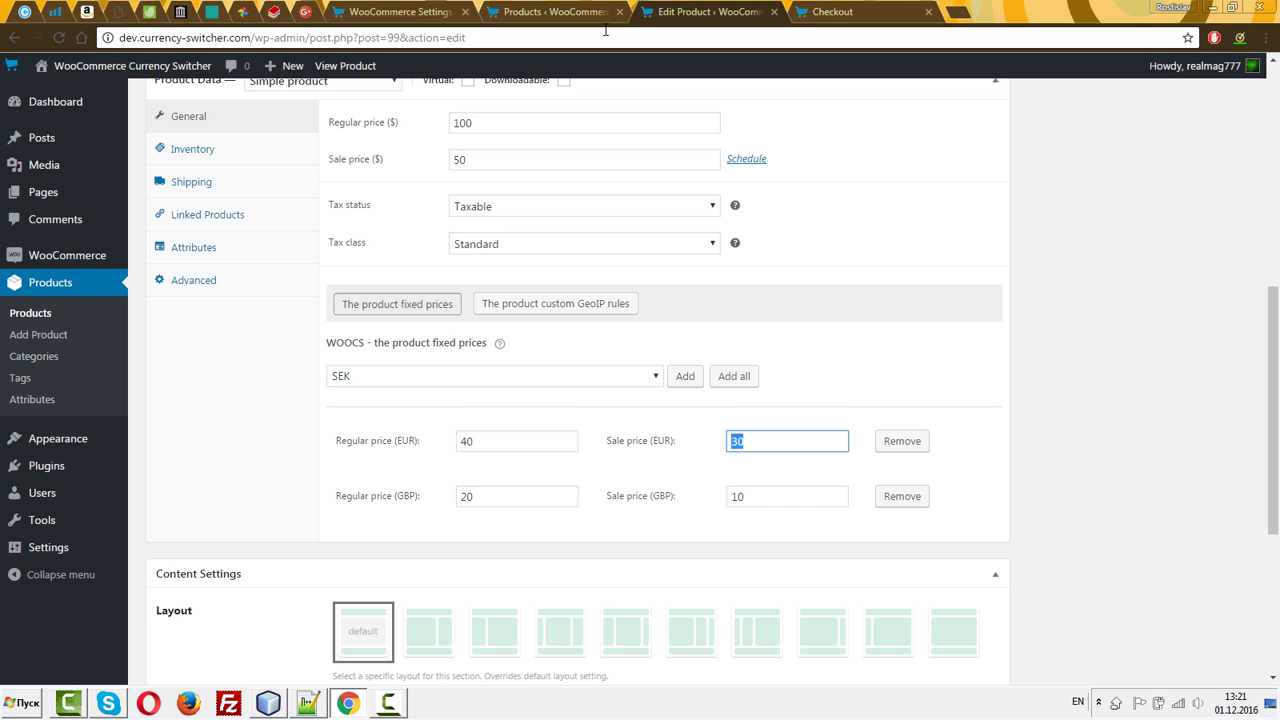
{"action": "type", "text": "30"}
{"action": "scroll", "coordinate": [578, 380], "scroll_direction": "up", "scroll_amount": 2}
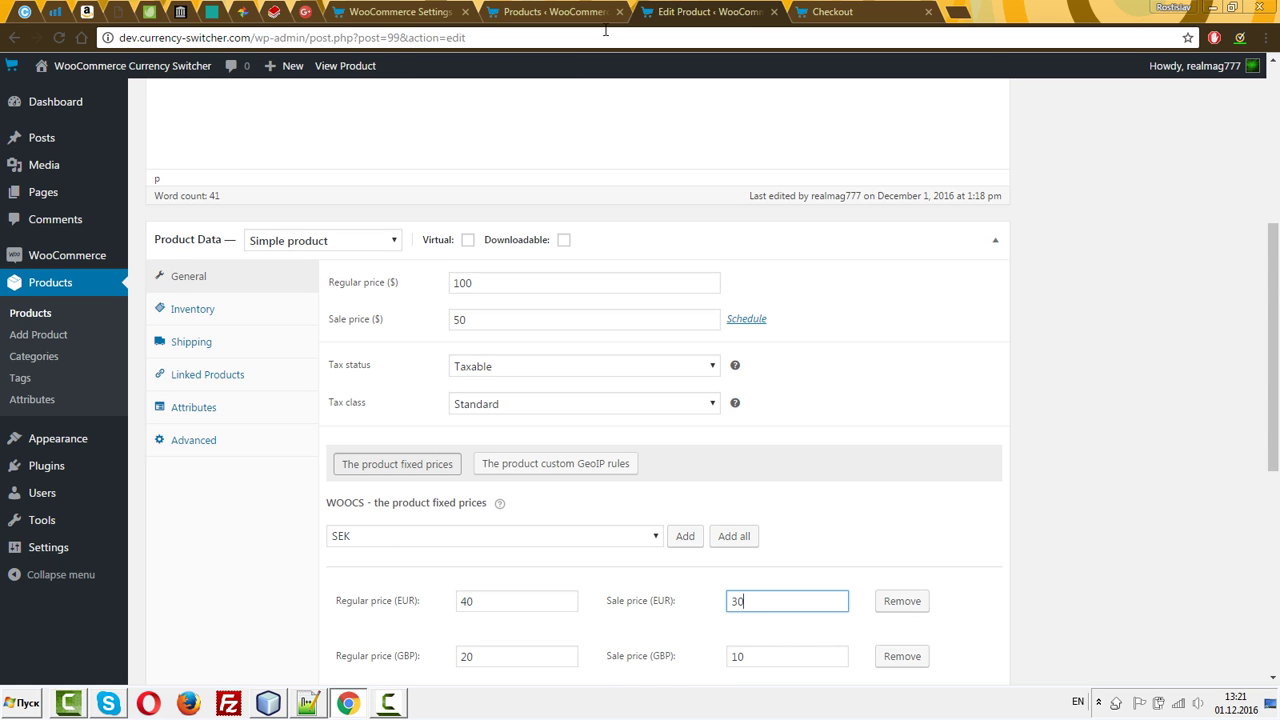
{"action": "scroll", "coordinate": [605, 30], "scroll_direction": "down", "scroll_amount": 2}
{"action": "double_click", "coordinate": [738, 441]}
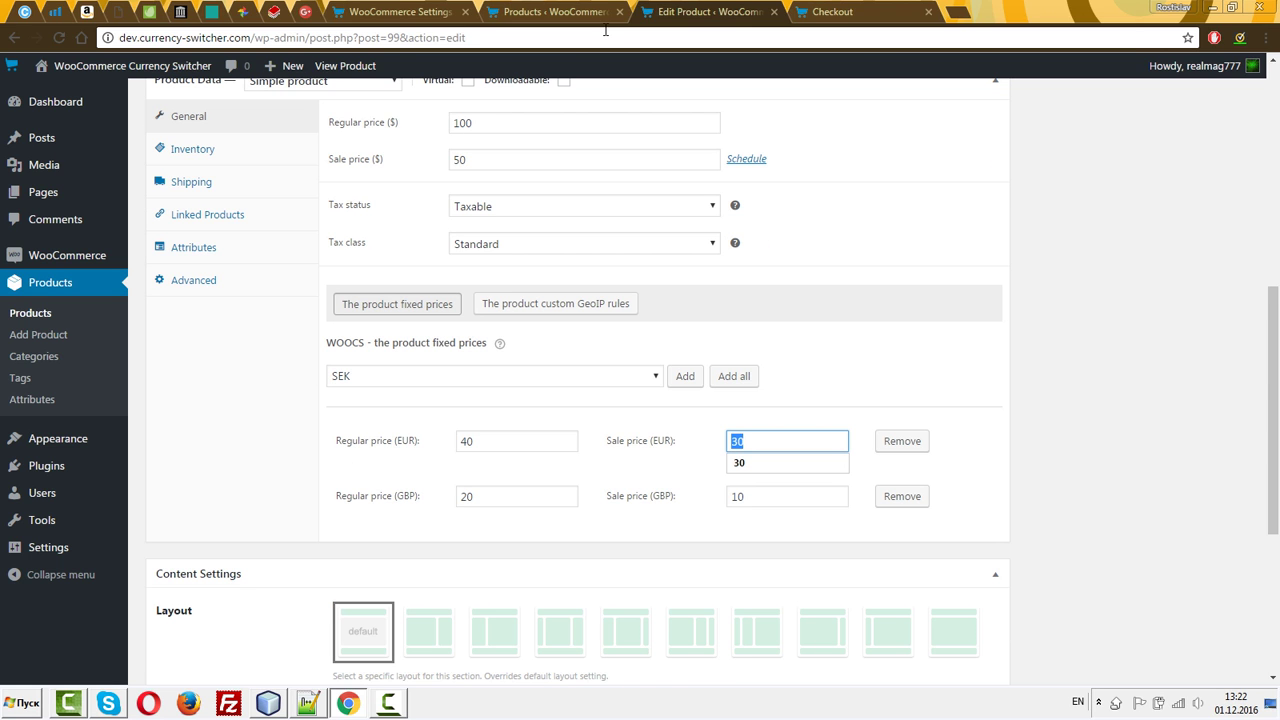
{"action": "key", "text": "ctrl+Tab"}
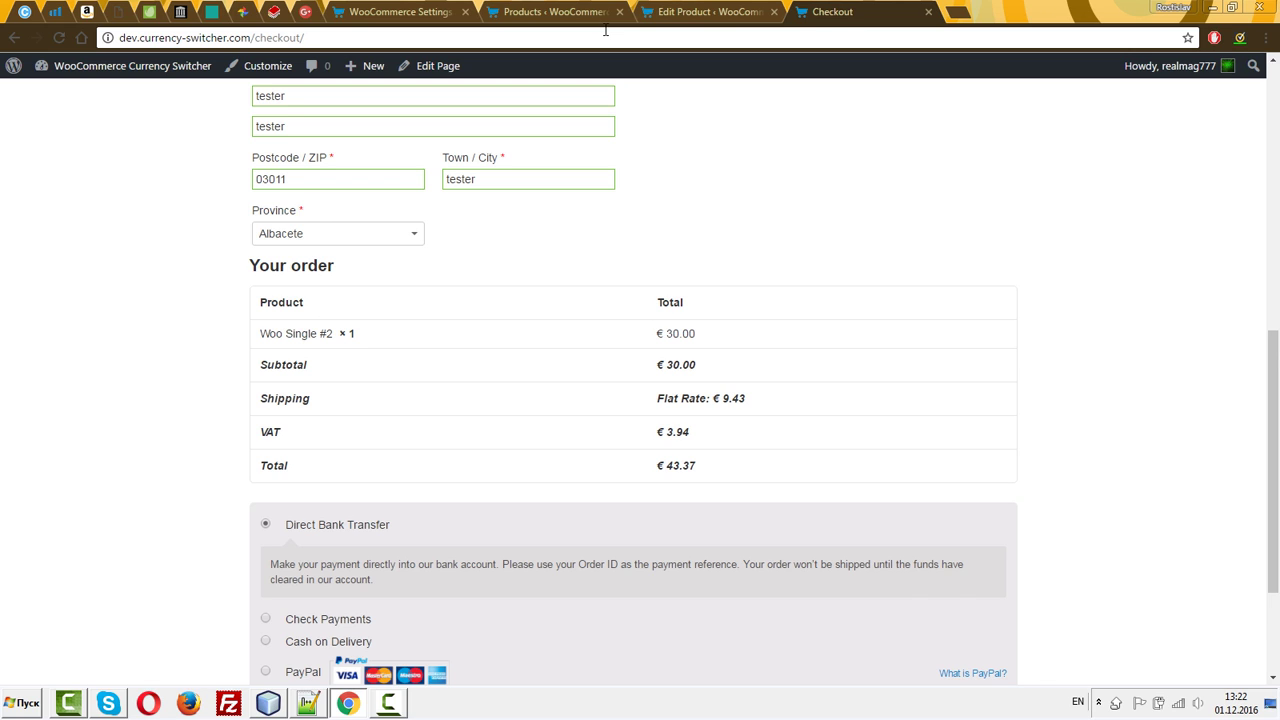
Proceed to PayPal from the checkout to check the order amounts, and cancel the payment to return to the store
{"action": "left_click_drag", "start_coordinate": [656, 466], "coordinate": [698, 466]}
{"action": "scroll", "coordinate": [698, 466], "scroll_direction": "down", "scroll_amount": 3}
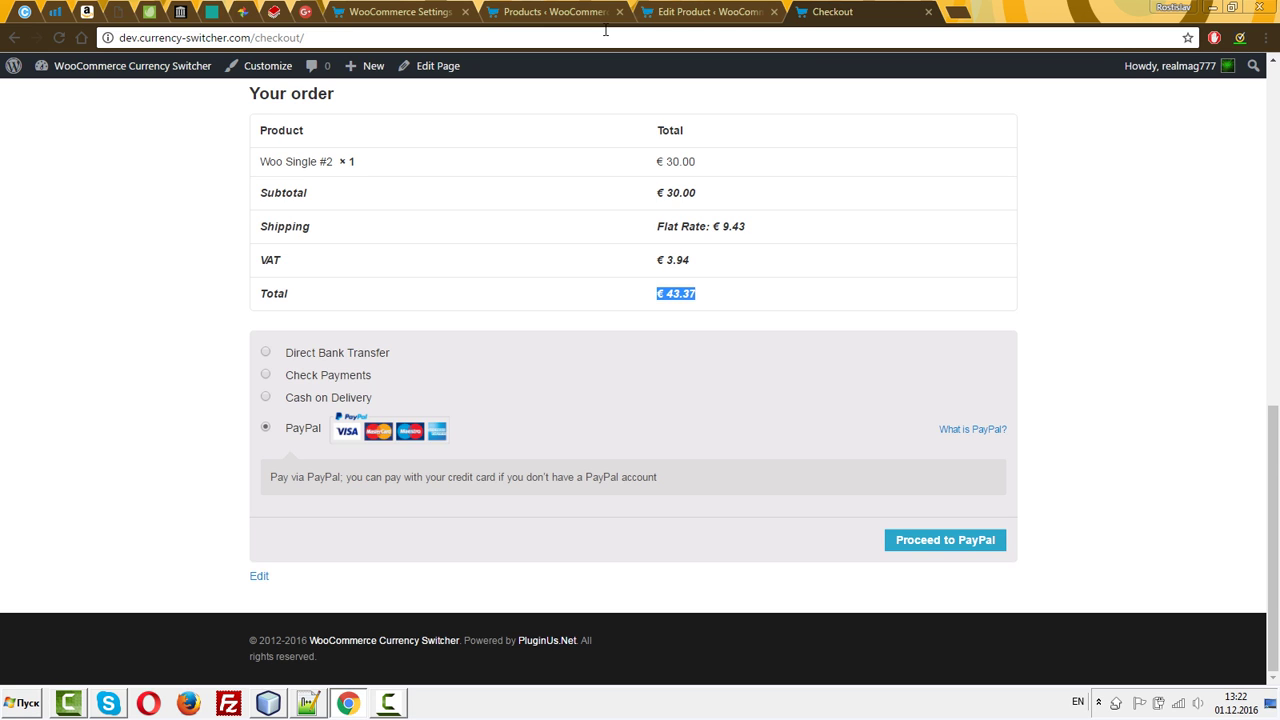
{"action": "left_click", "coordinate": [945, 540]}
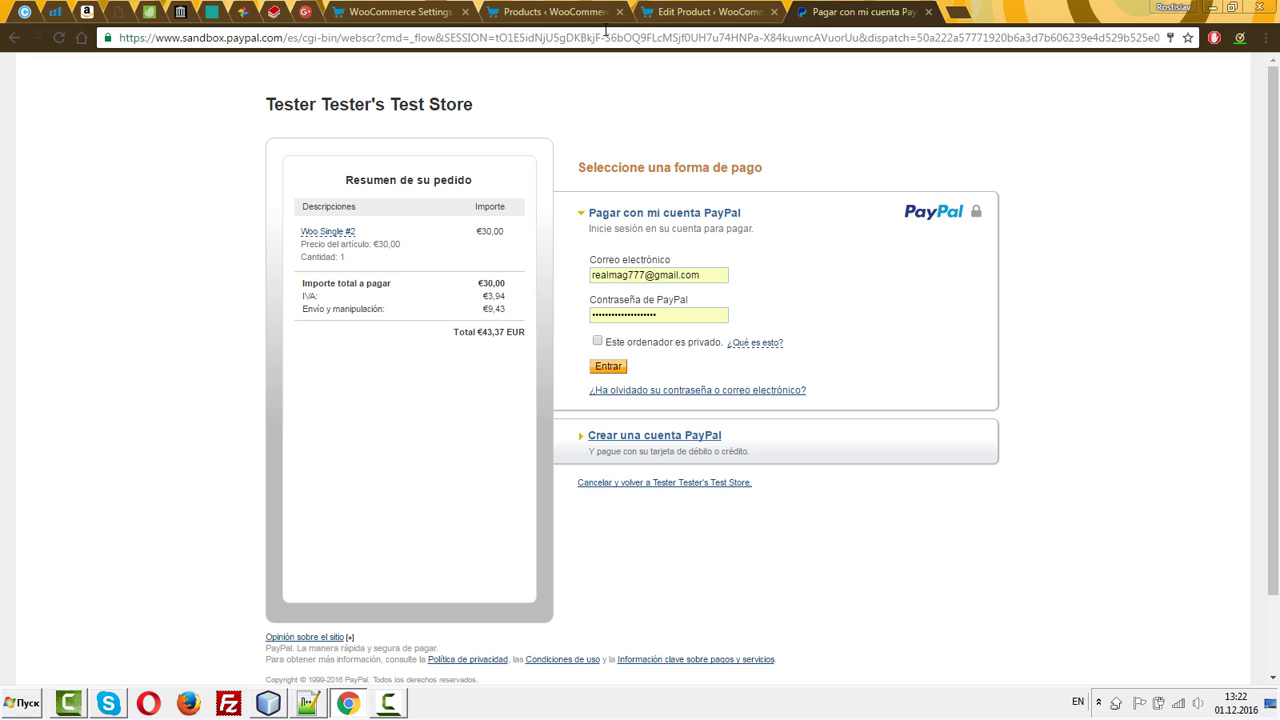
{"action": "left_click", "coordinate": [664, 483]}
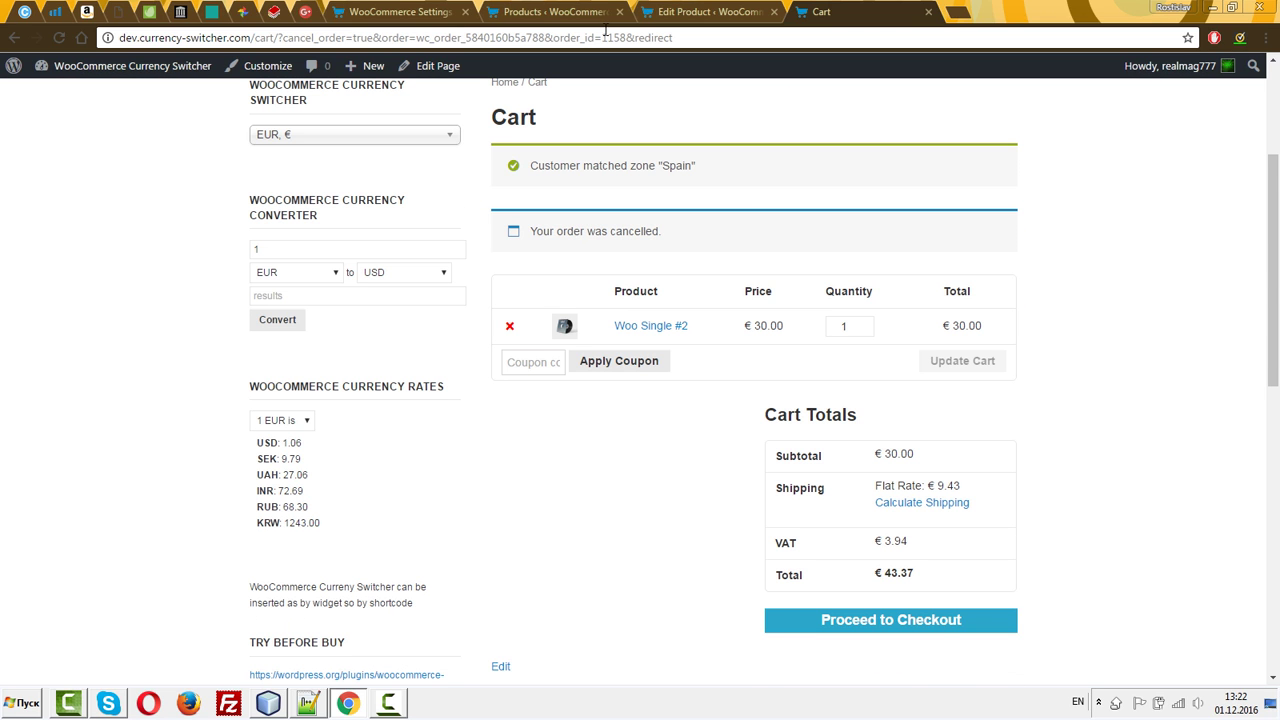
Review the individual fixed prices option and the EUR country list of the GeoIP rules in the currency settings
{"action": "left_click", "coordinate": [397, 12]}
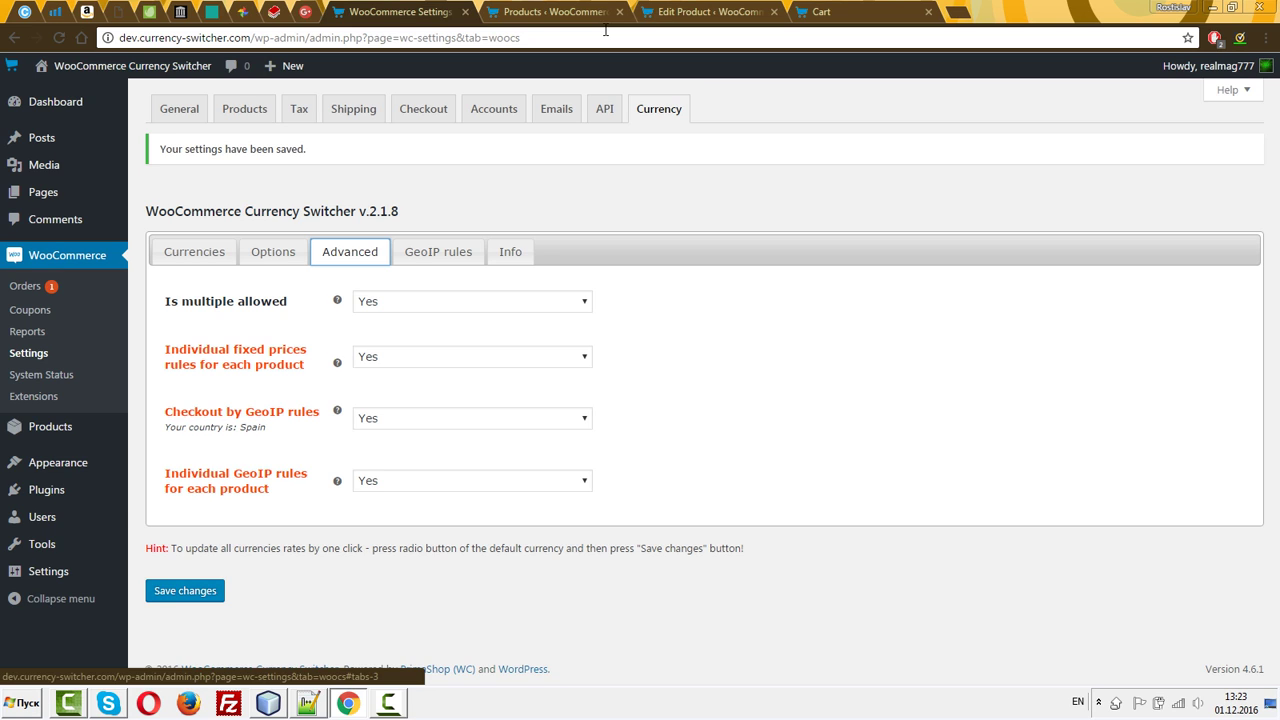
{"action": "mouse_move", "coordinate": [305, 366]}
{"action": "left_mouse_down"}
{"action": "mouse_move", "coordinate": [212, 366]}
{"action": "mouse_move", "coordinate": [165, 350]}
{"action": "mouse_move", "coordinate": [163, 334]}
{"action": "mouse_move", "coordinate": [164, 347]}
{"action": "left_mouse_up"}
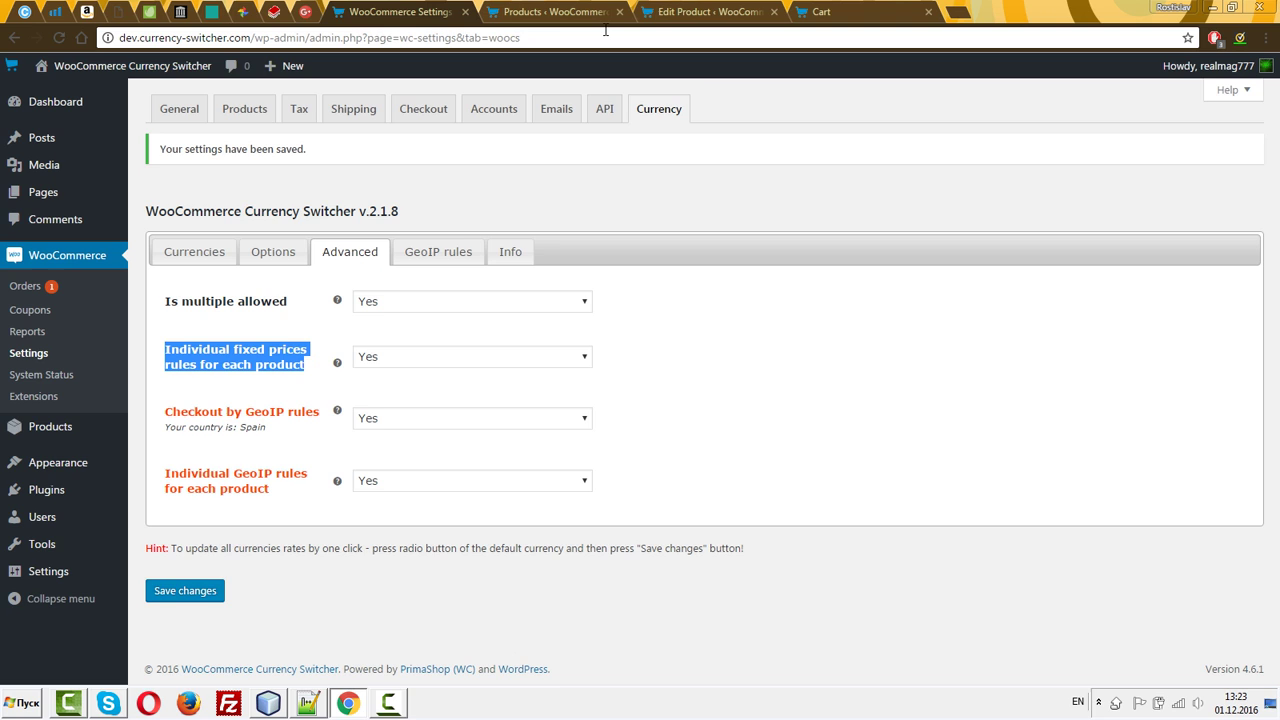
{"action": "left_click", "coordinate": [438, 251]}
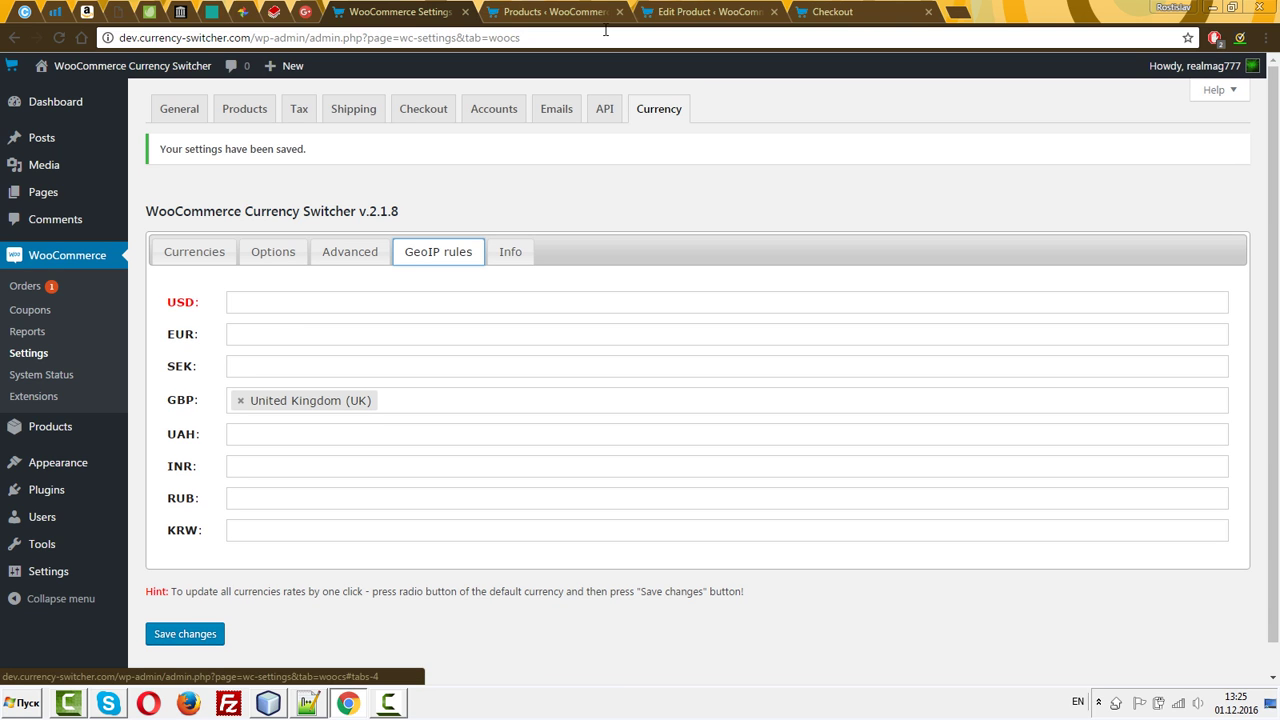
{"action": "left_click", "coordinate": [438, 334]}
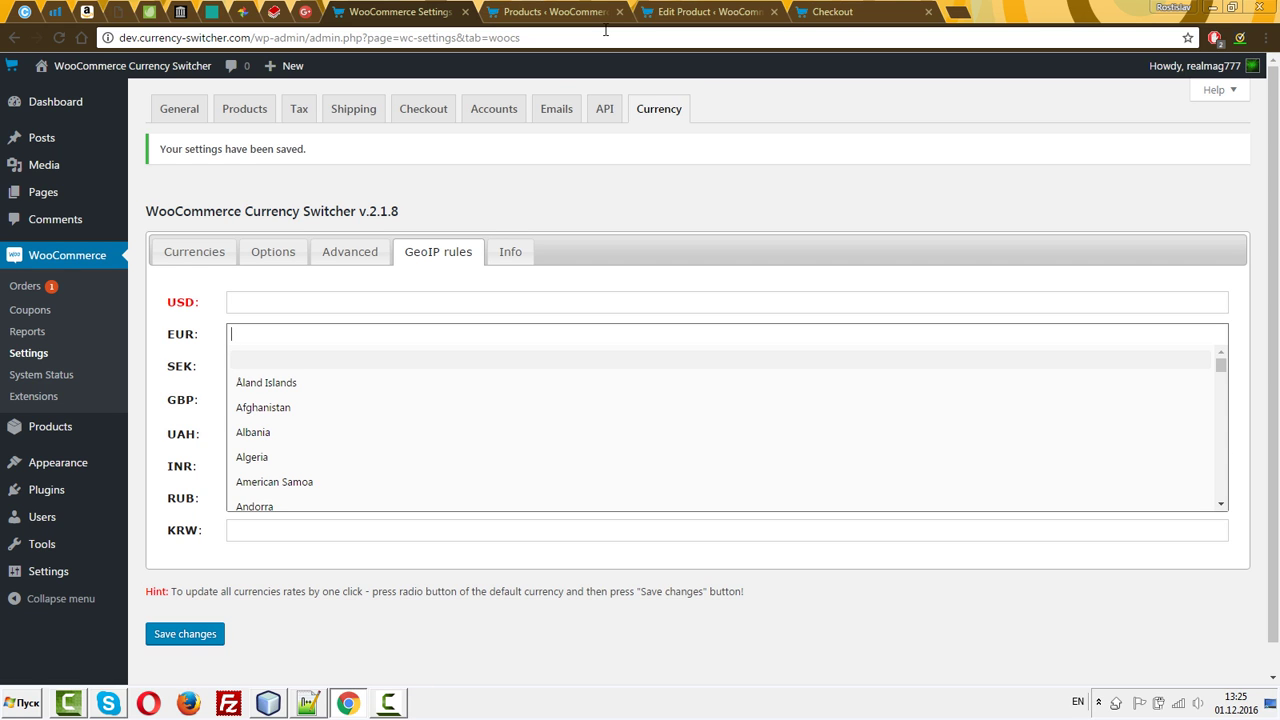
{"action": "left_click", "coordinate": [480, 211]}
Set Is multiple allowed to No in the advanced options, and restore it to Yes
{"action": "left_click", "coordinate": [350, 252]}
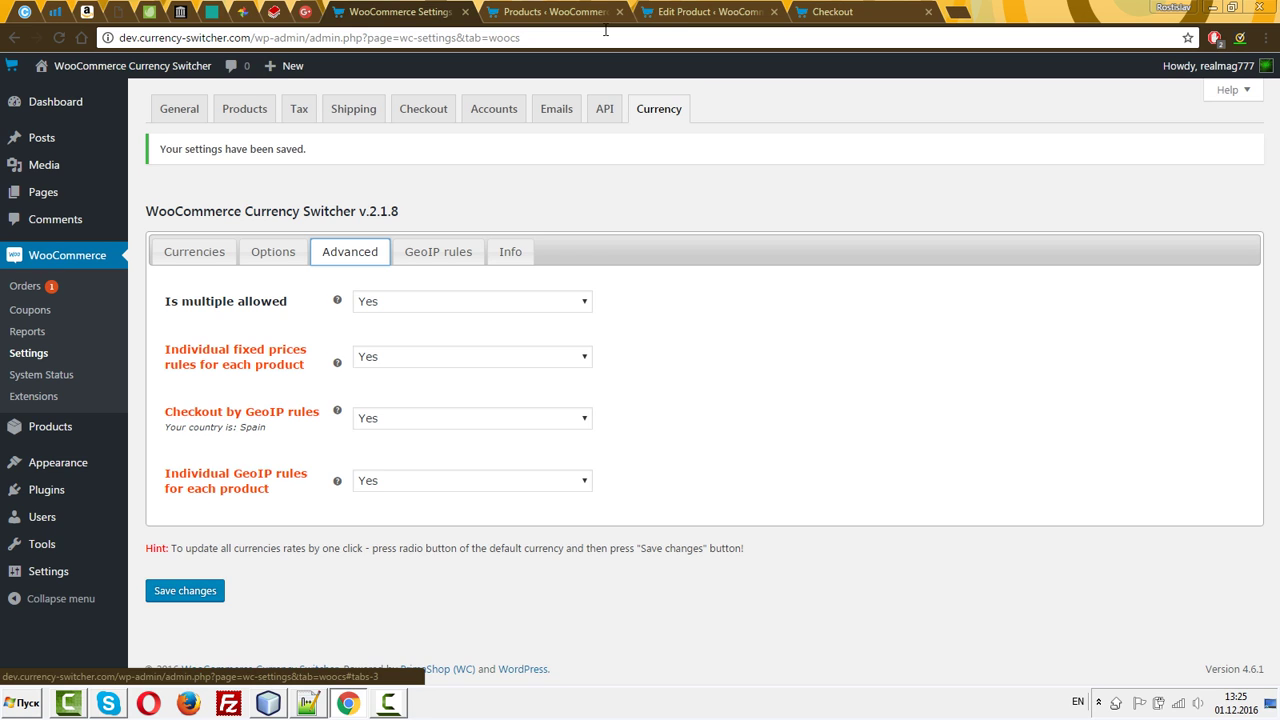
{"action": "left_click", "coordinate": [472, 301]}
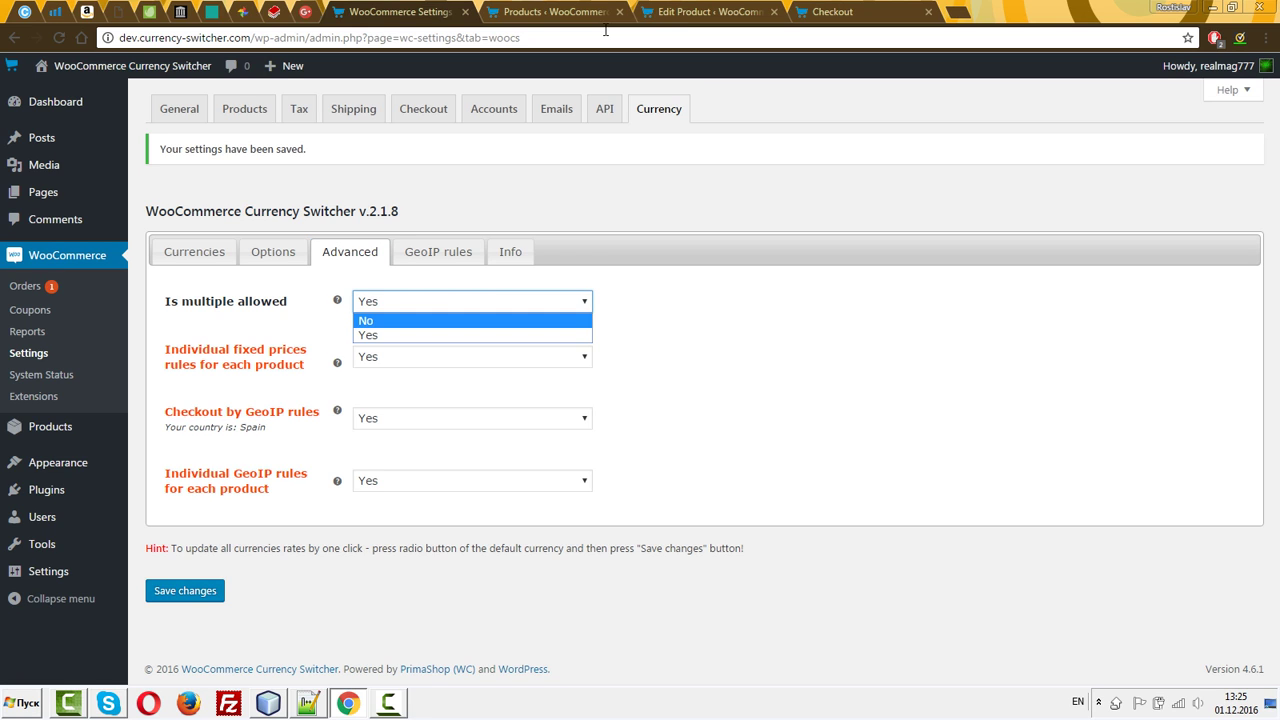
{"action": "key", "text": "Return"}
{"action": "key", "text": "alt+Down"}
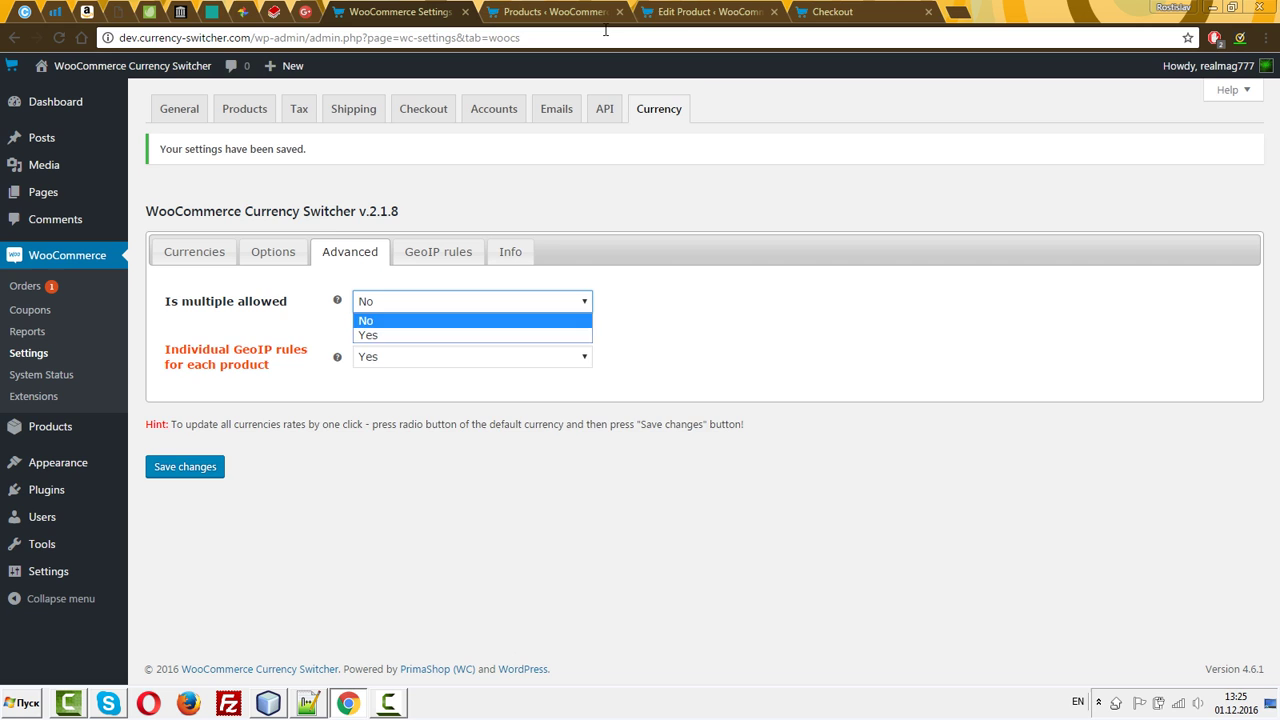
{"action": "key", "text": "Down"}
{"action": "key", "text": "Return"}
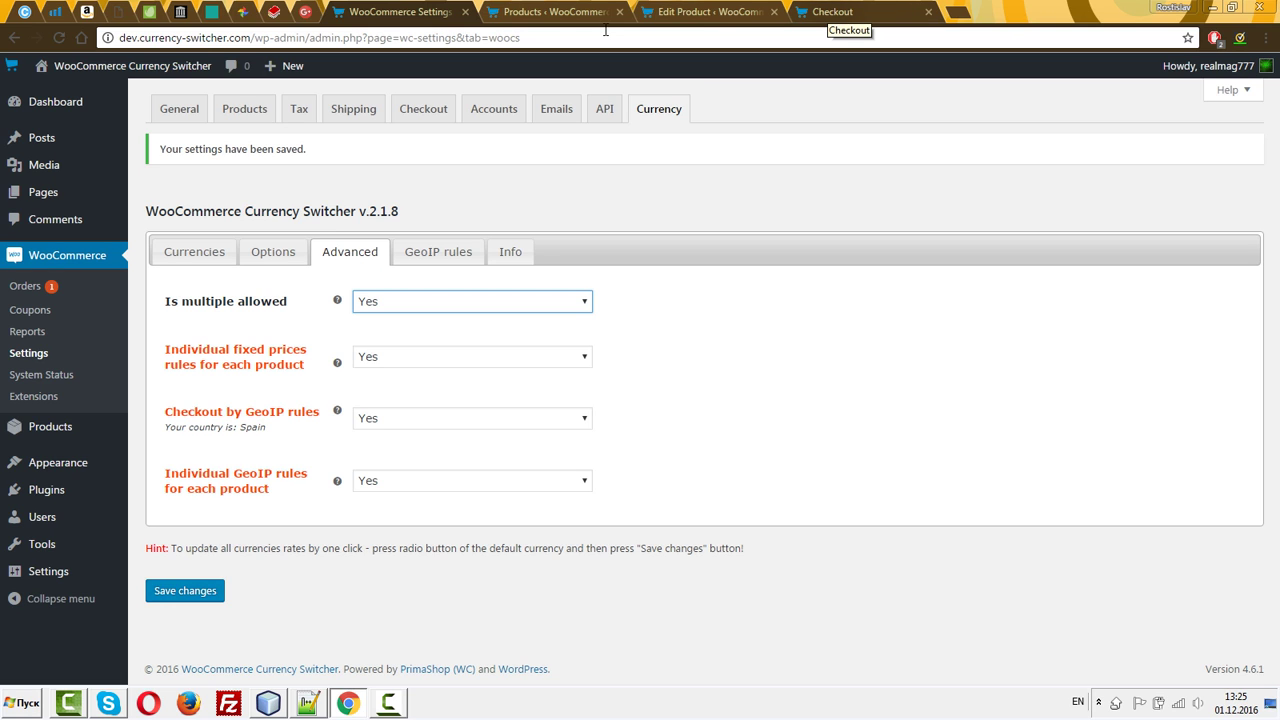
Reload the checkout page and examine the currency and amounts of the order
{"action": "left_click", "coordinate": [832, 12]}
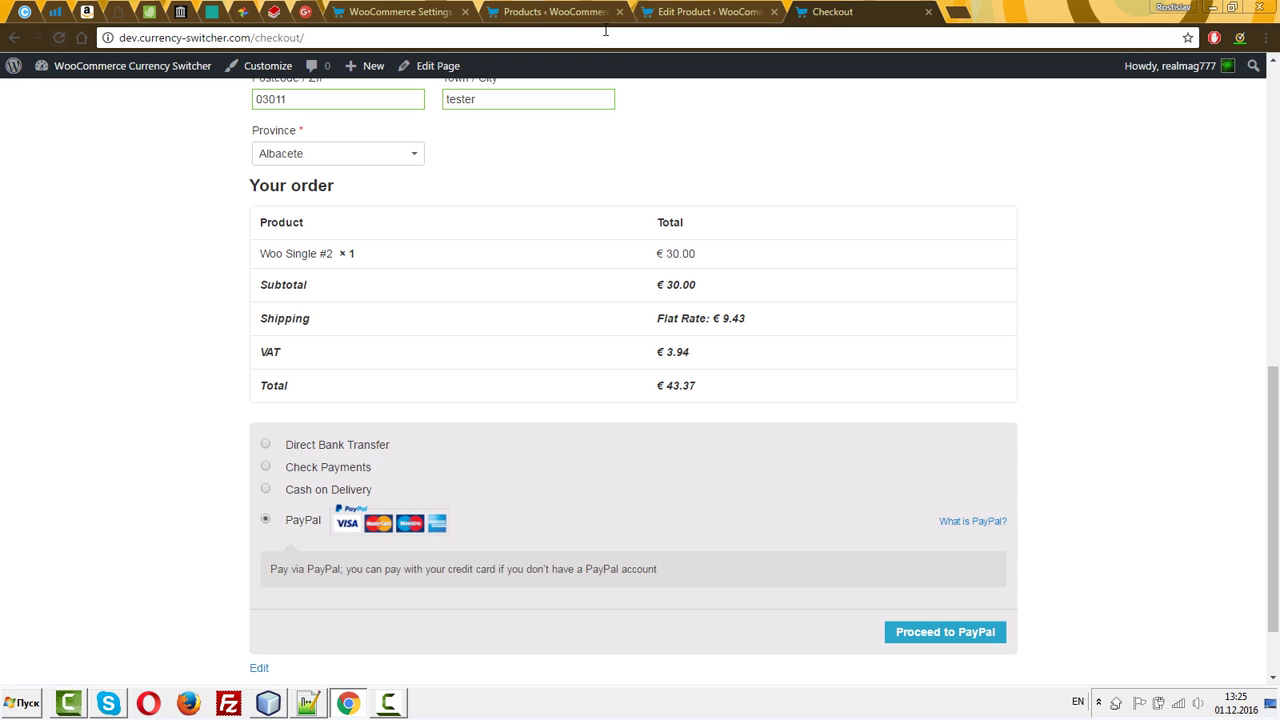
{"action": "key", "text": "F5"}
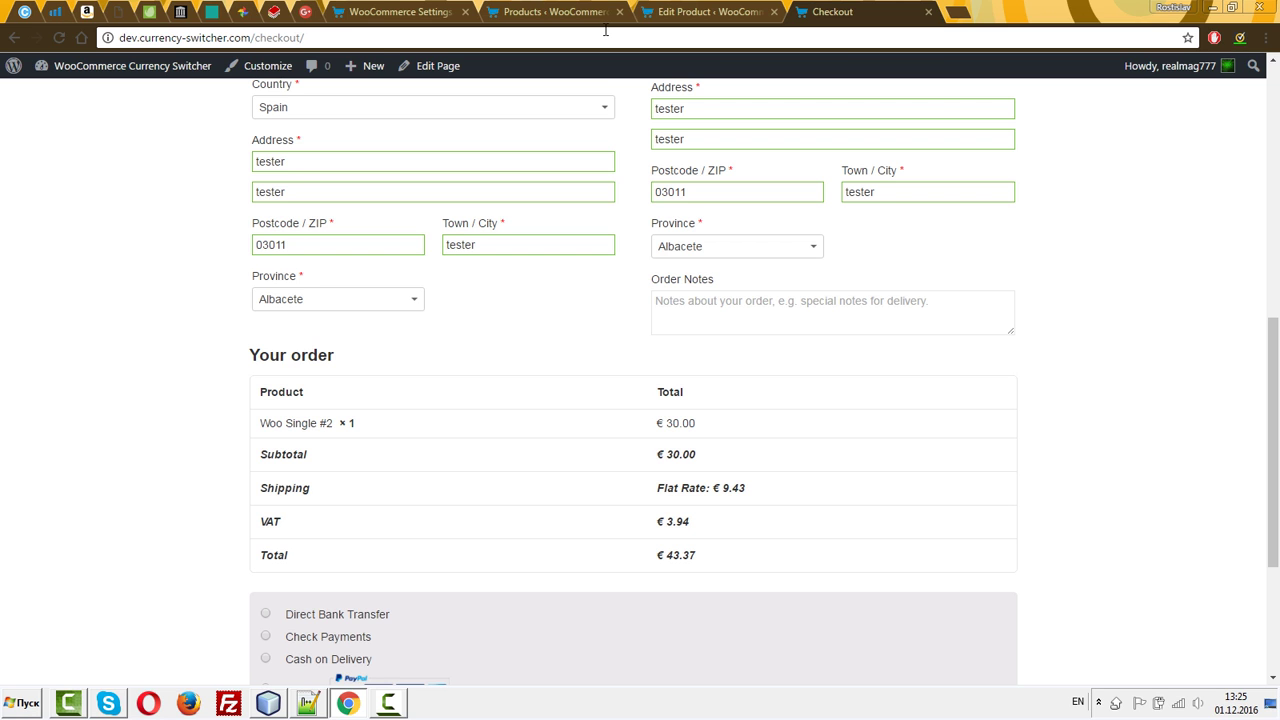
{"action": "left_click", "coordinate": [604, 18]}
Review the GeoIP rules and the Is multiple allowed option in the currency settings
{"action": "left_click", "coordinate": [400, 12]}
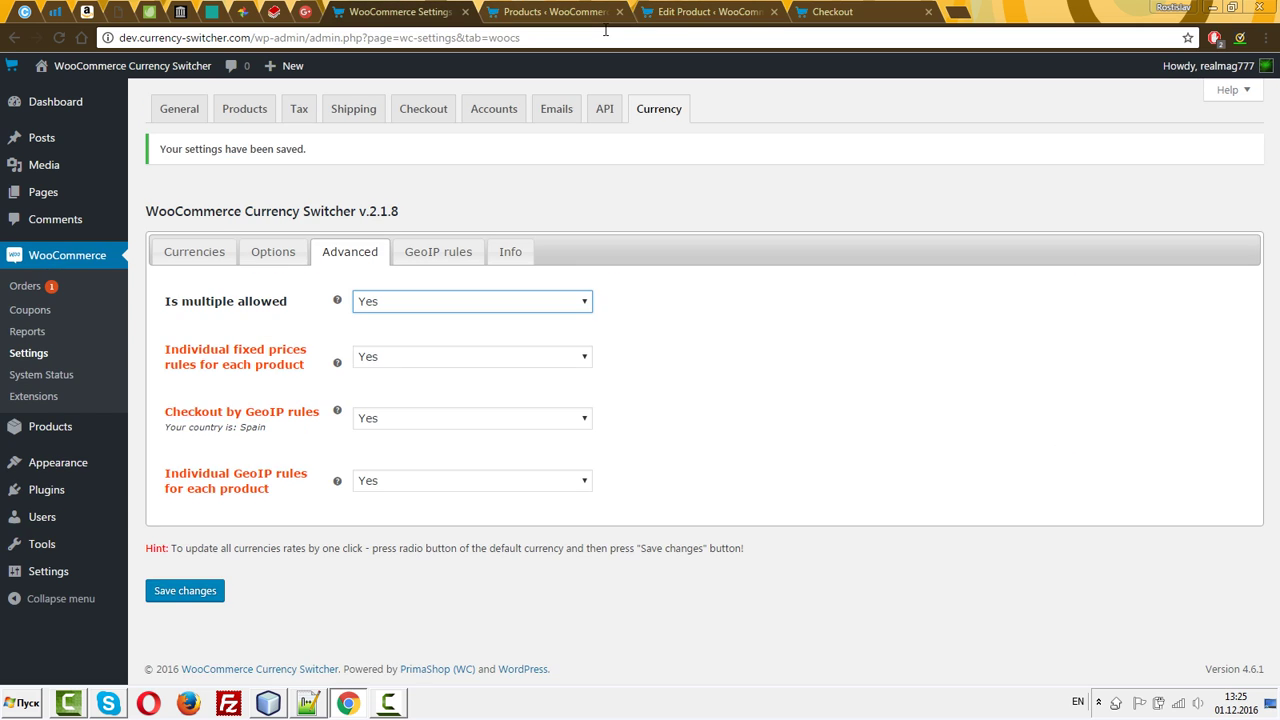
{"action": "left_click", "coordinate": [438, 252]}
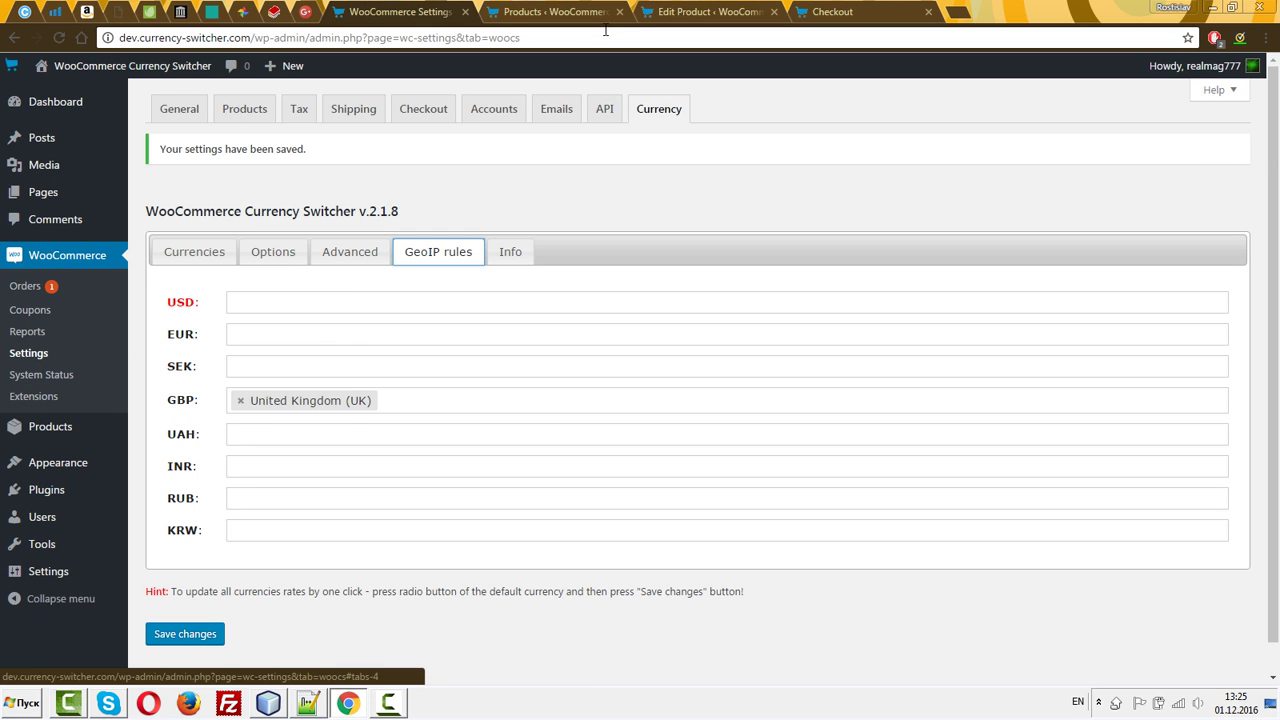
{"action": "key", "text": "shift+Tab"}
{"action": "key", "text": "Return"}
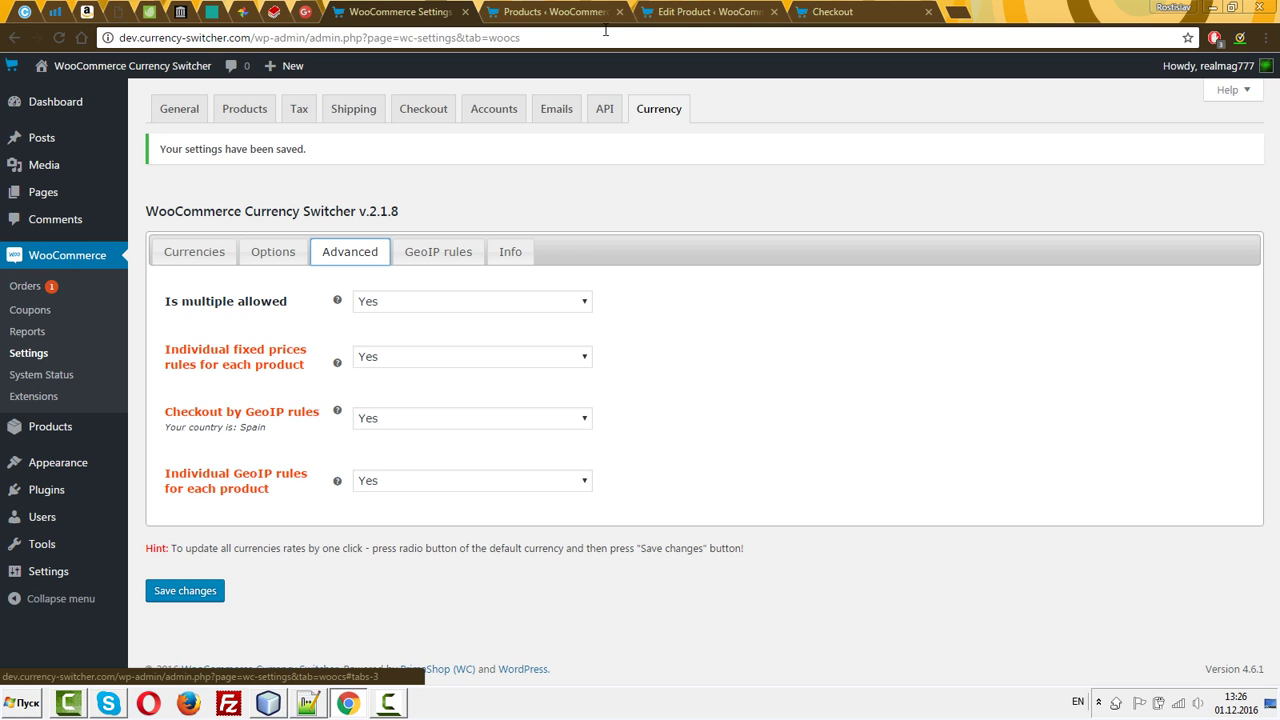
{"action": "left_click_drag", "start_coordinate": [288, 302], "coordinate": [164, 302]}
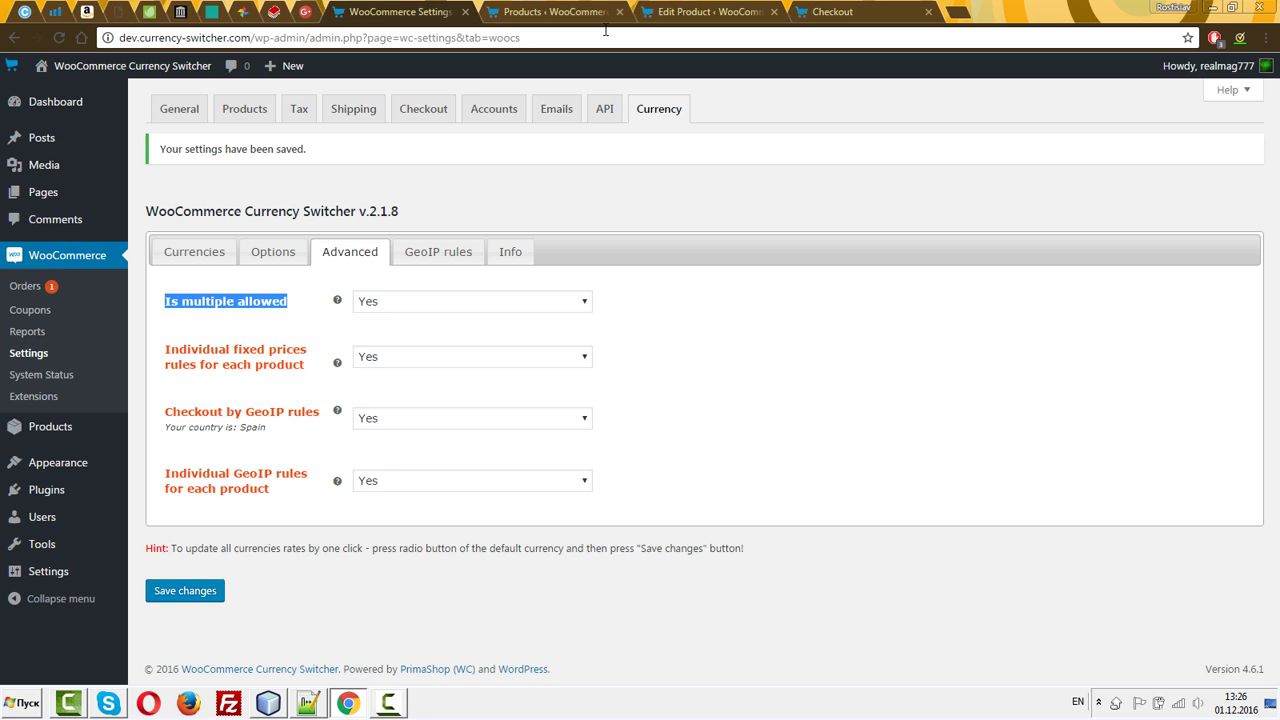